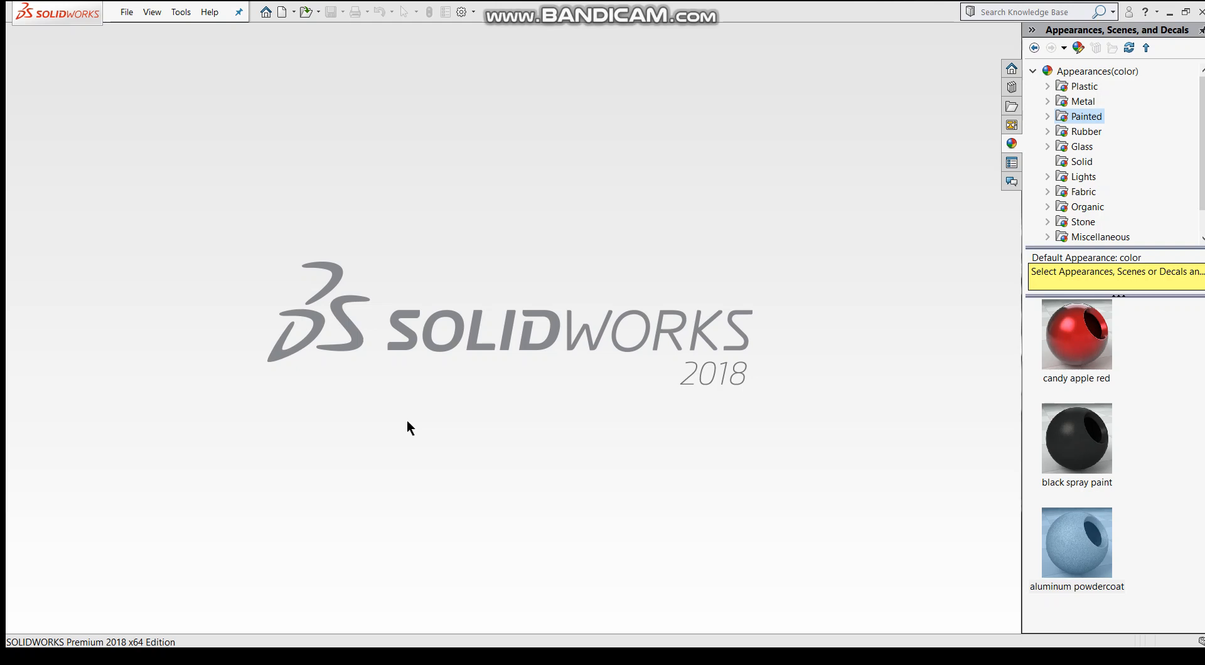
Step: Create a new part document
click(128, 13)
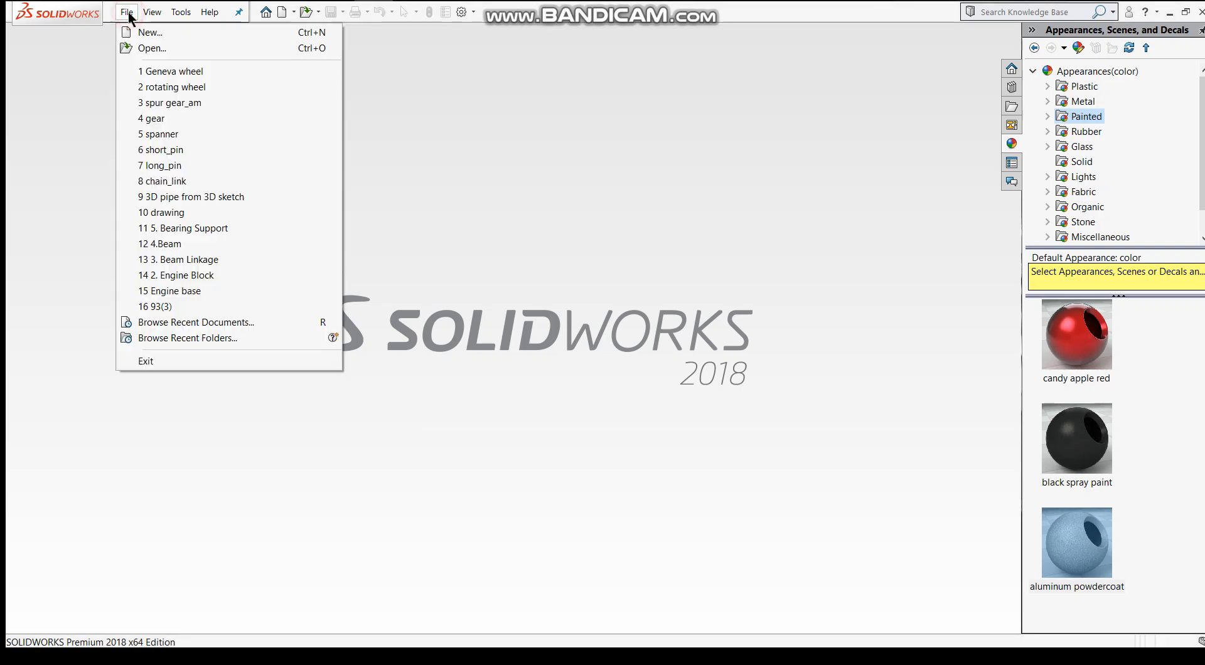
click(145, 36)
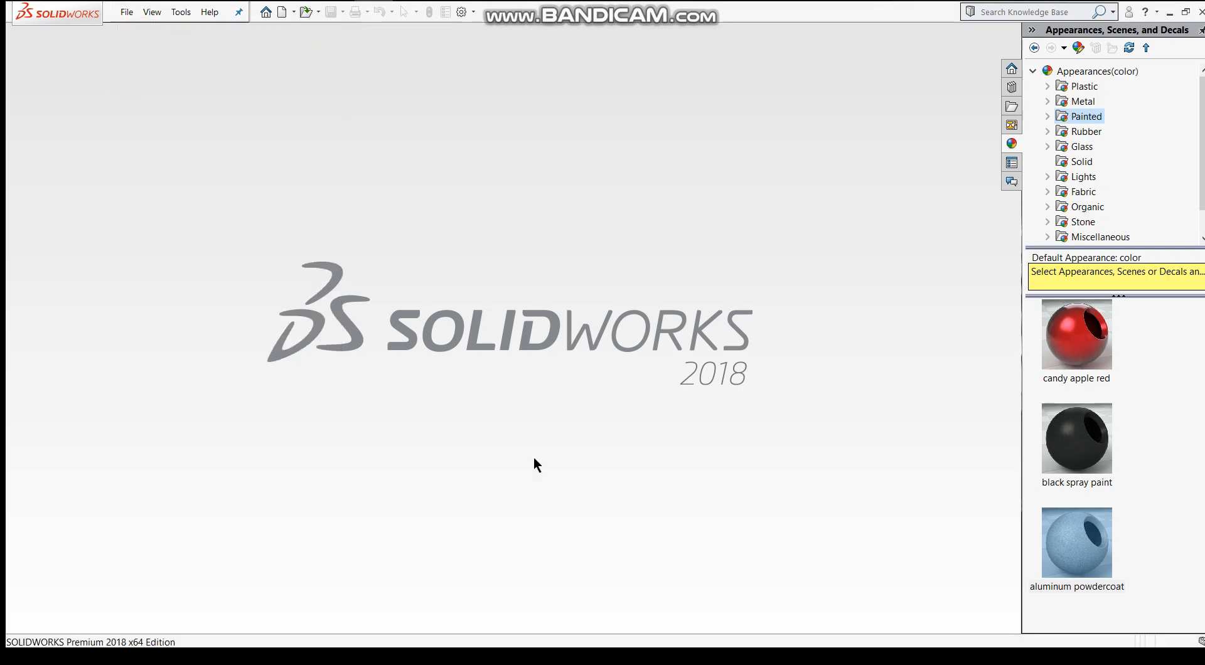
click(505, 493)
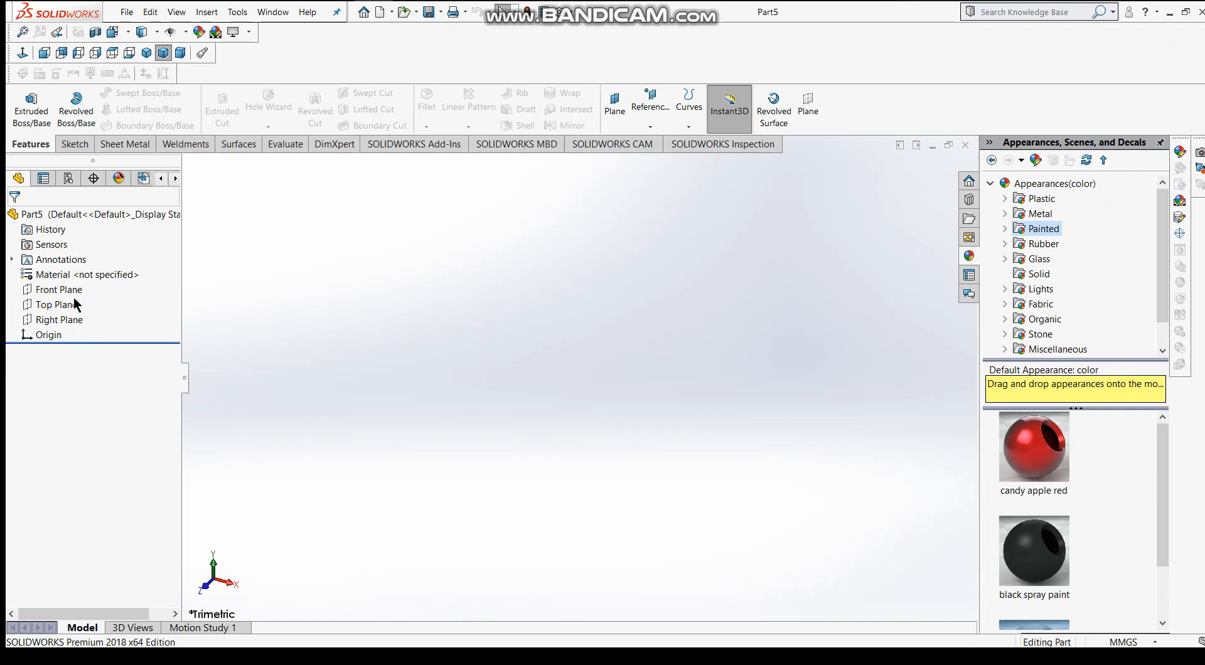
Step: Create a reference plane offset 100 mm from the Front Plane
click(609, 108)
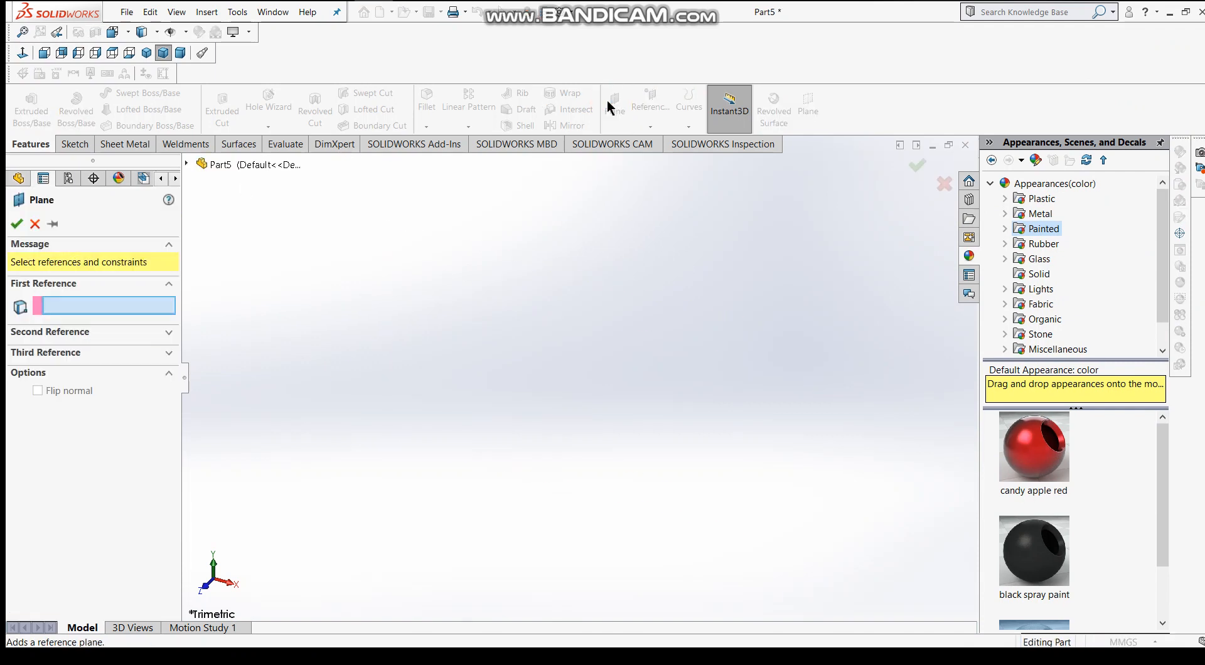
click(187, 163)
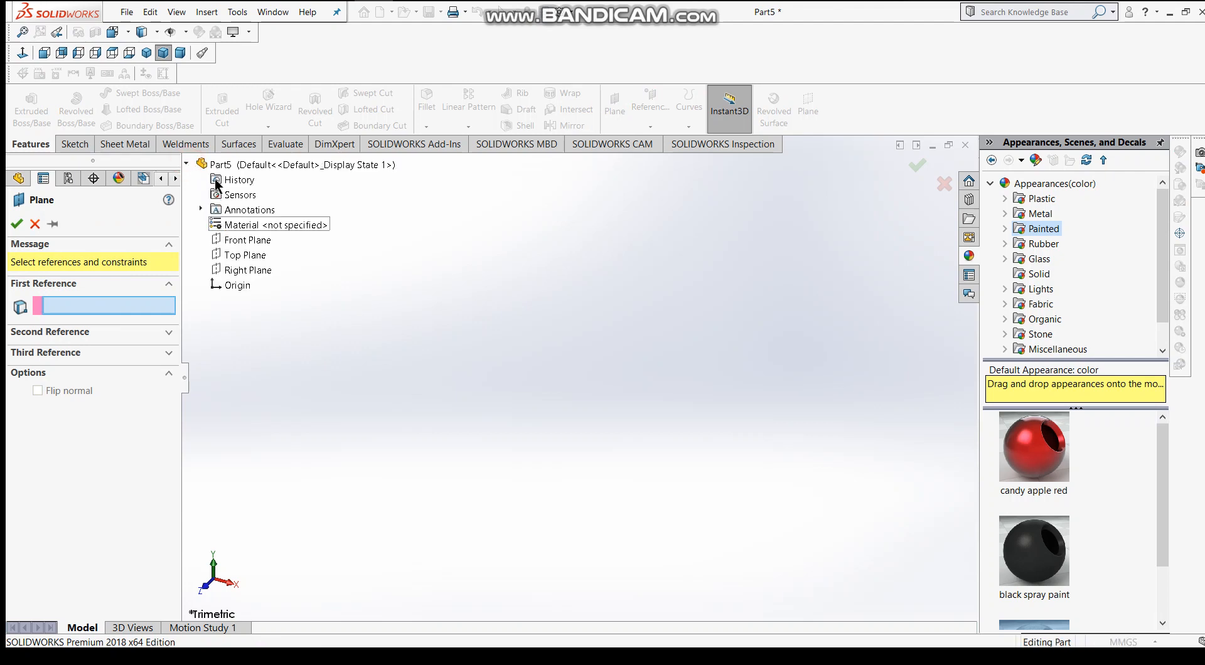
click(256, 241)
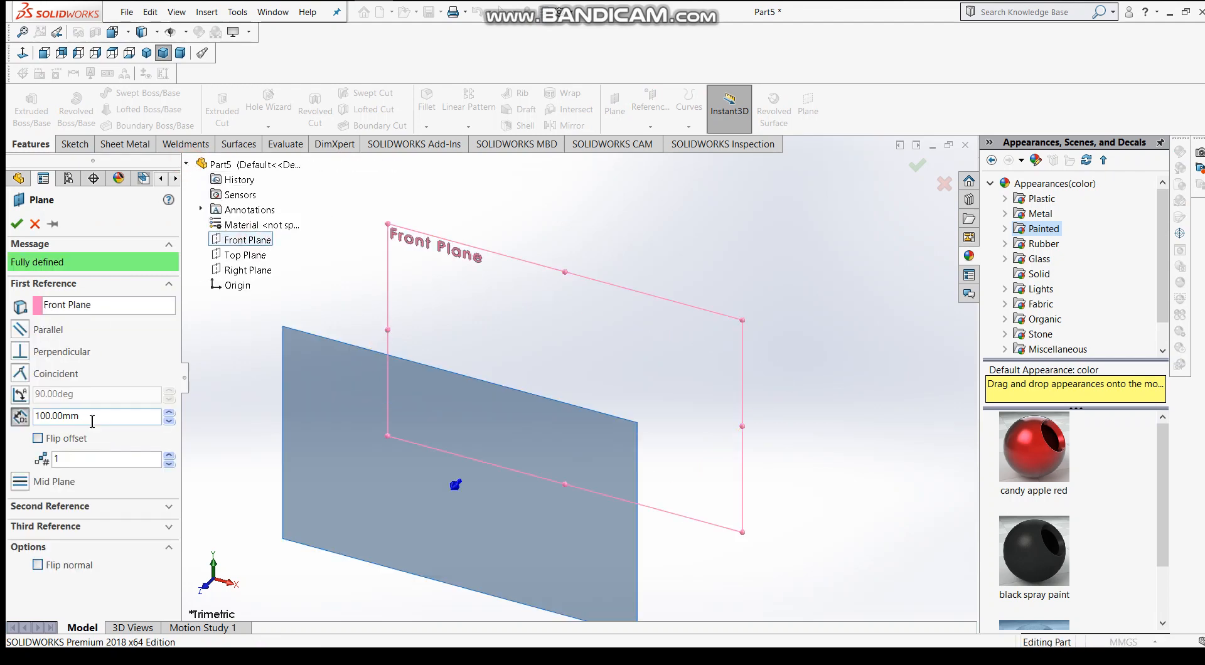
click(17, 223)
Step: Add two more reference planes in front of Plane1, each offset 100 mm from the preceding plane
click(614, 102)
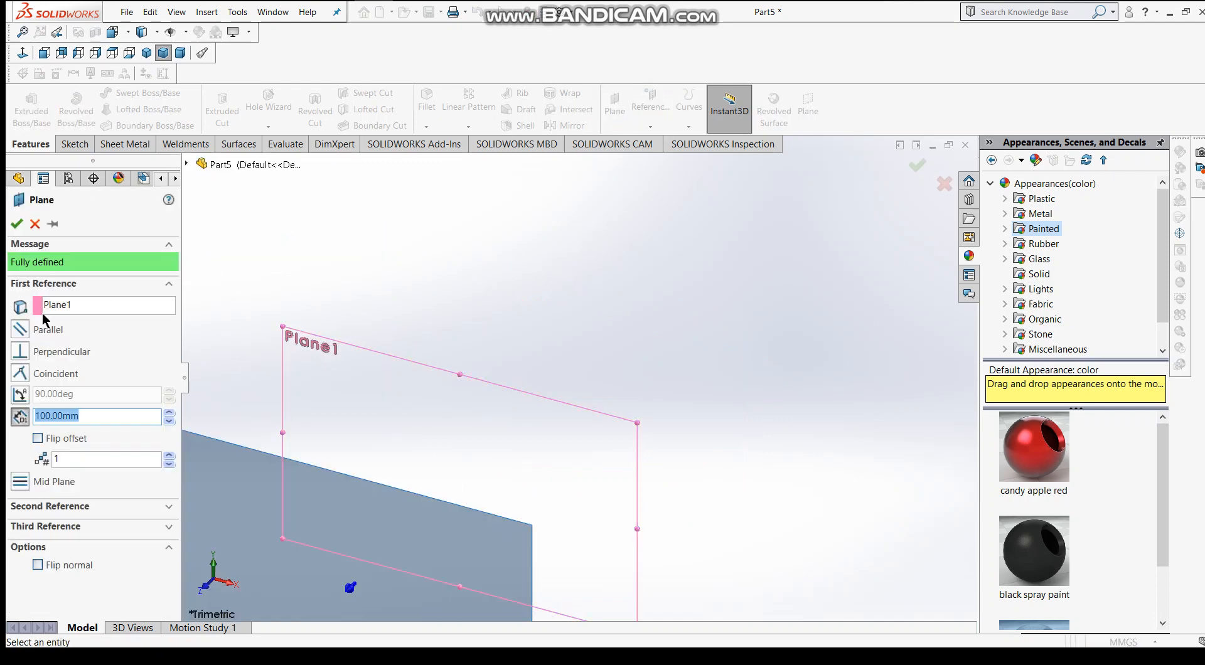
click(16, 223)
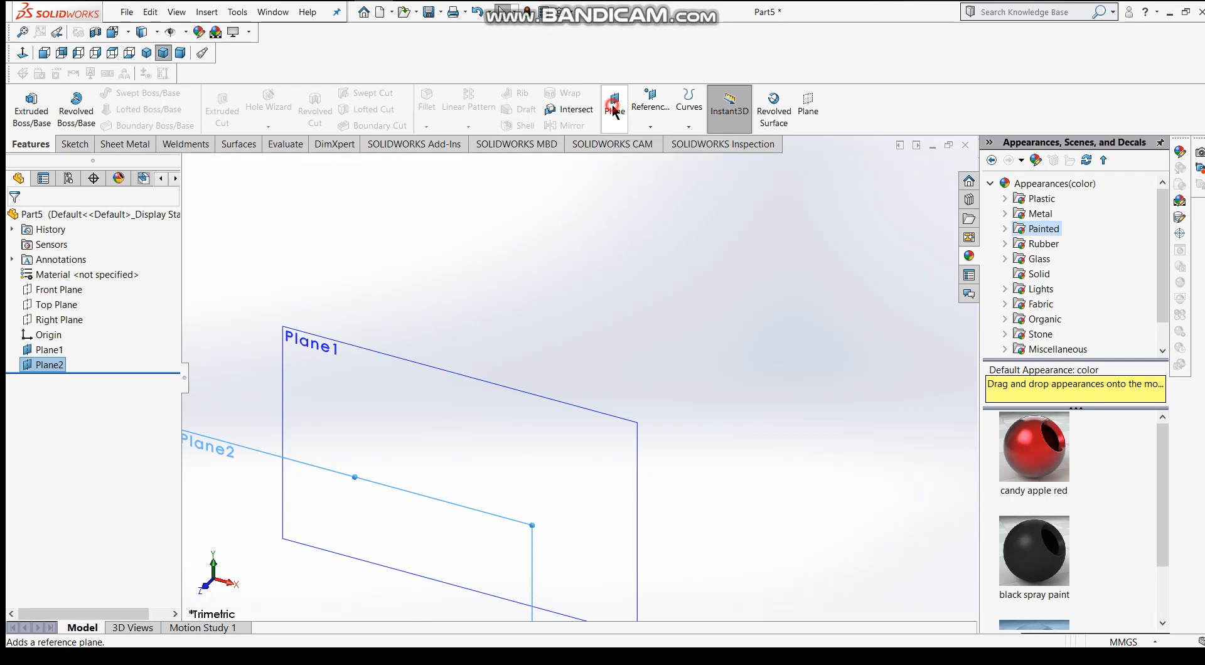
click(614, 103)
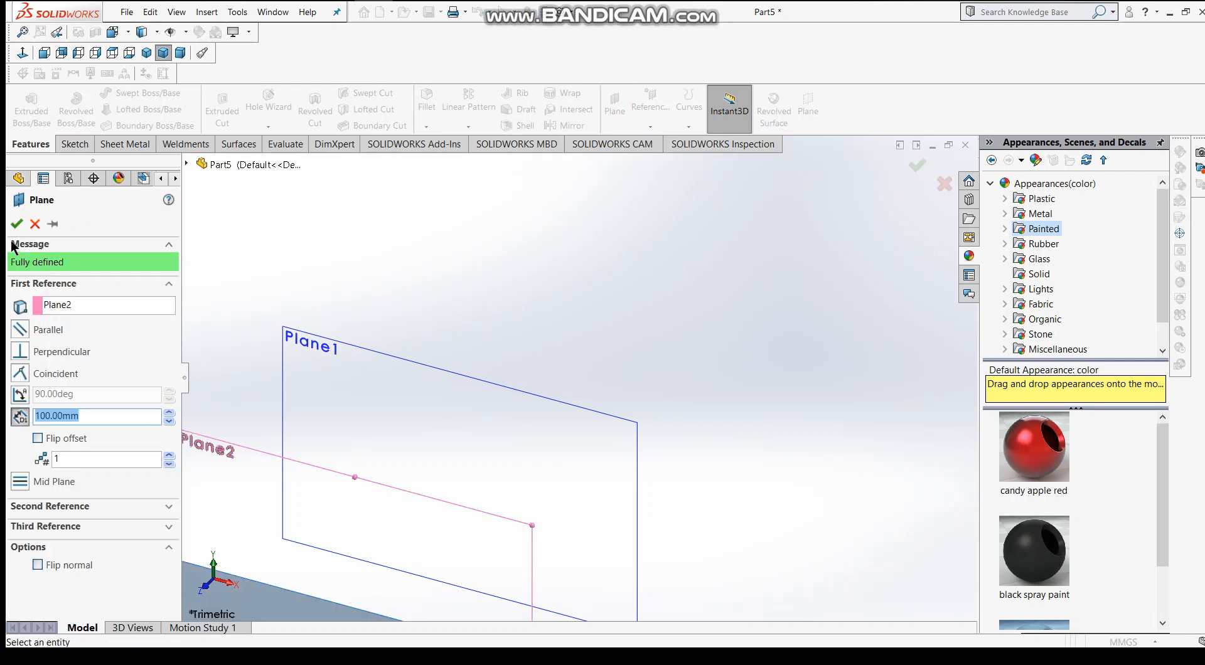
click(16, 223)
scroll(442, 455, up, 5)
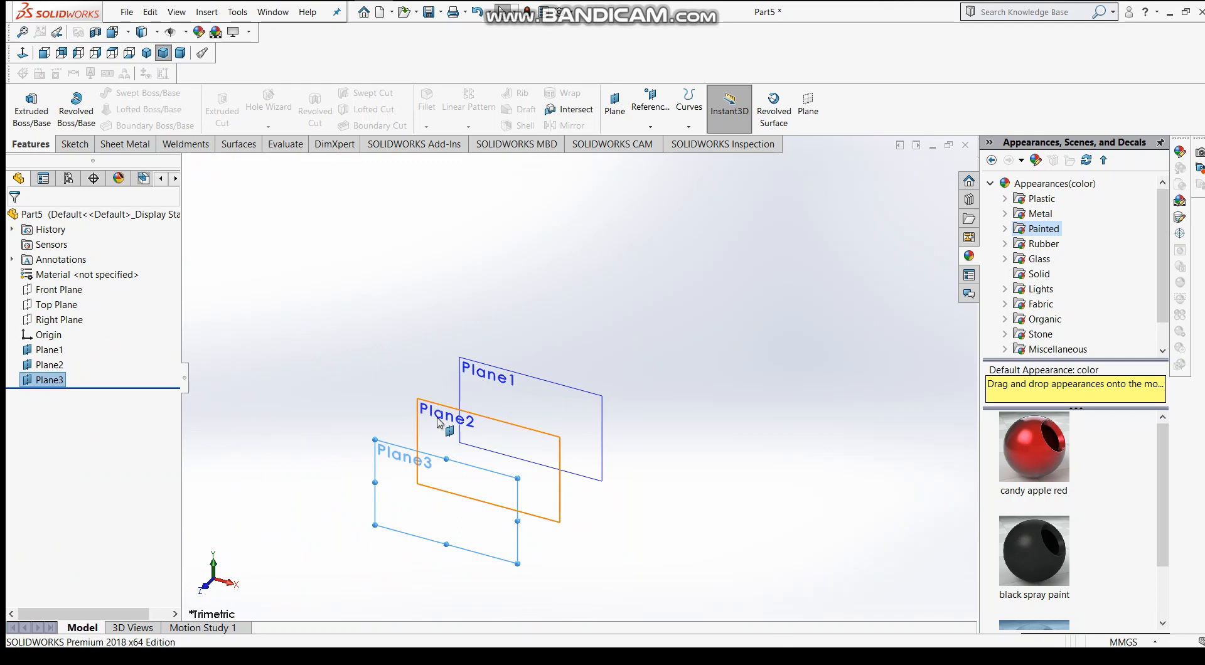
Step: Sketch a circle of about 53 mm radius on Plane1, centred on the origin
click(51, 350)
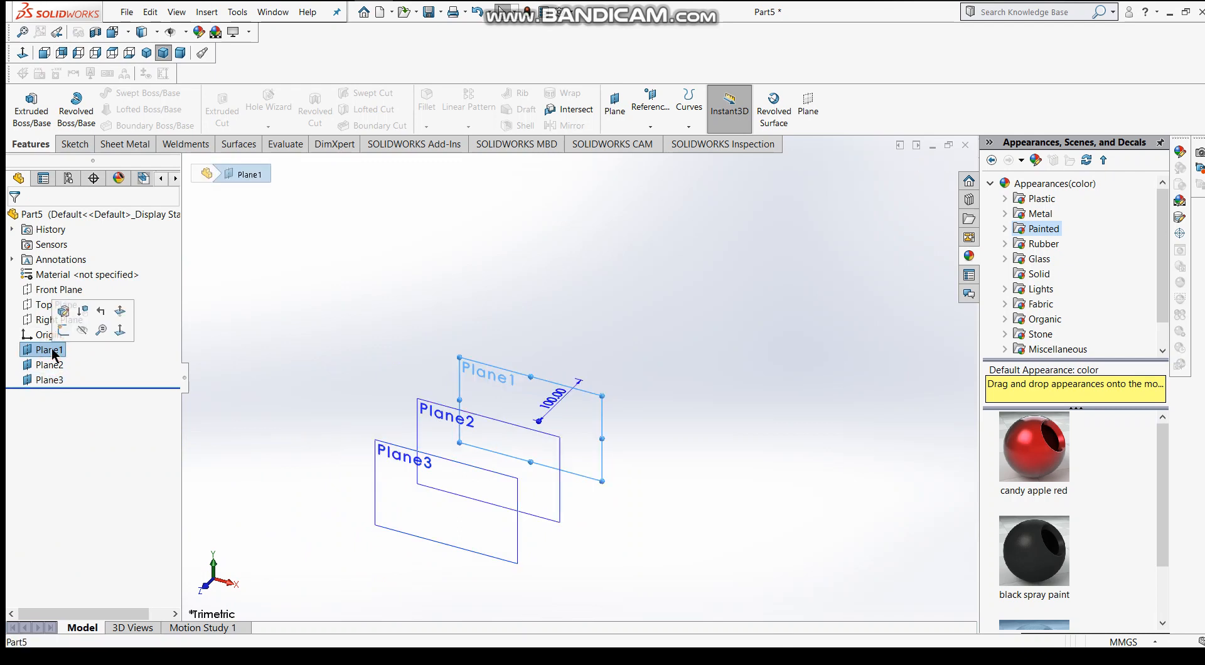
click(64, 329)
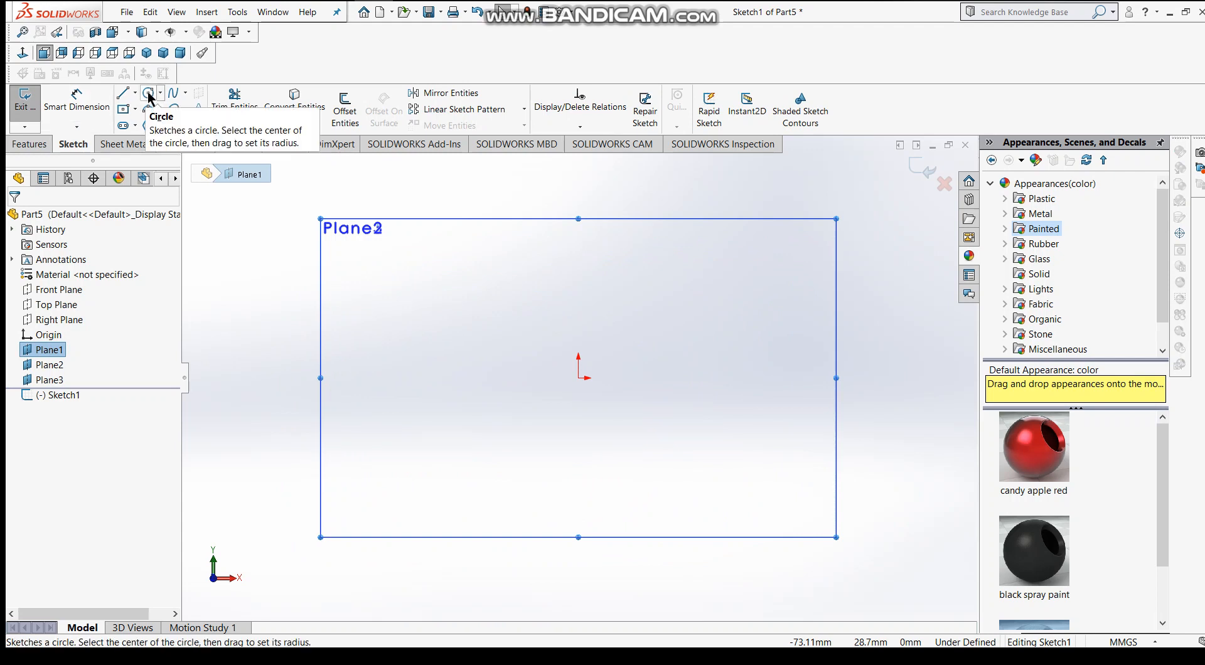
click(581, 380)
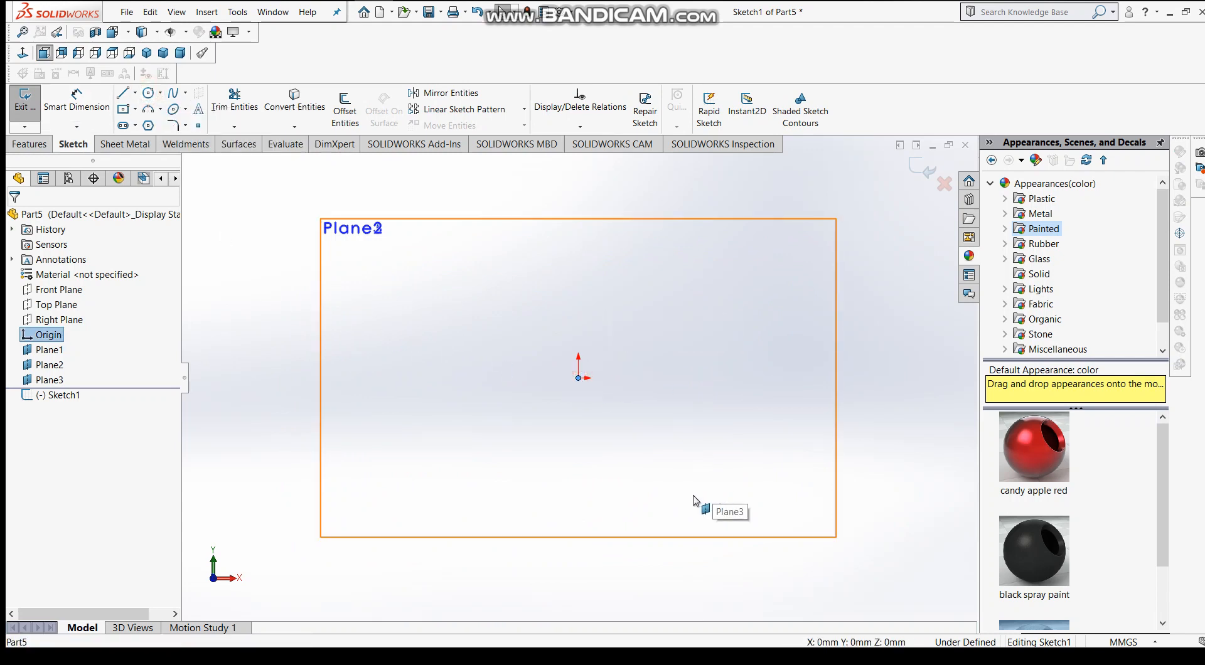
click(151, 96)
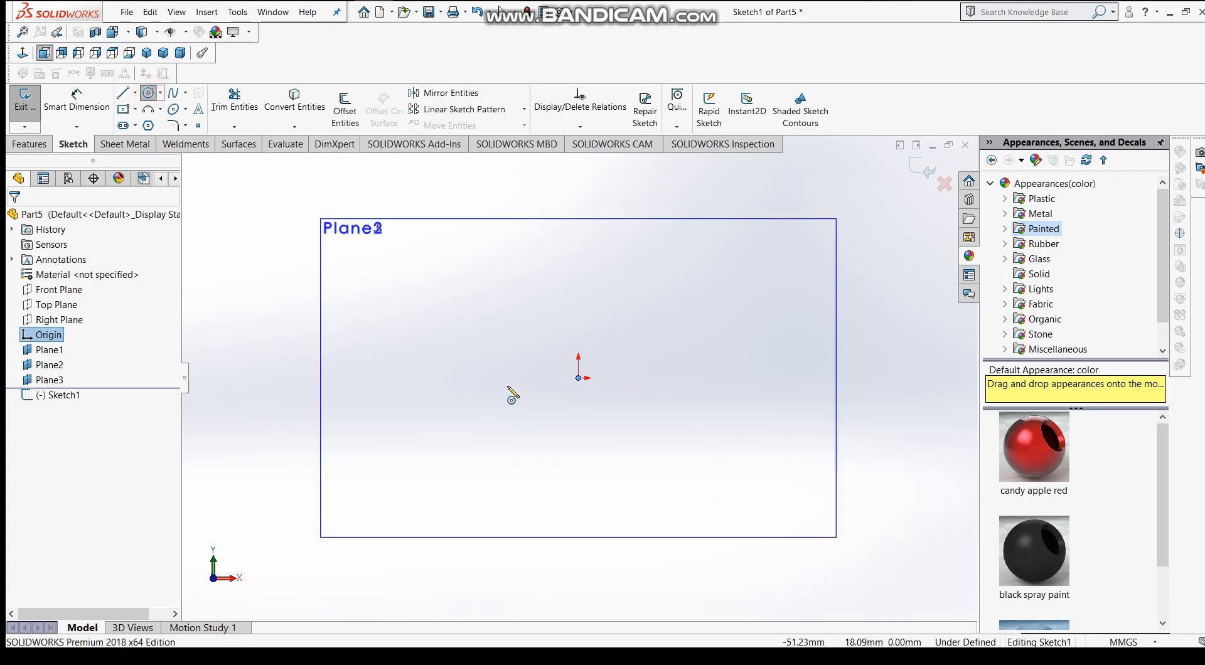
click(578, 378)
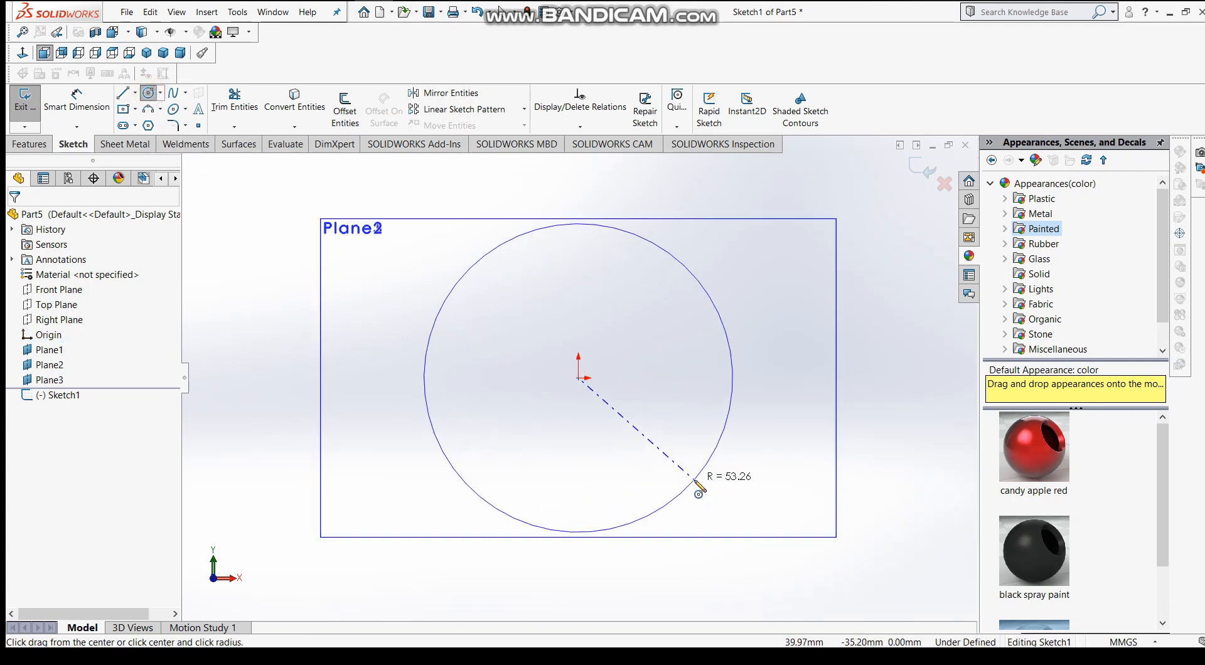
click(688, 486)
Step: Dimension the circle on Plane1 with a diameter of 100 mm
click(56, 104)
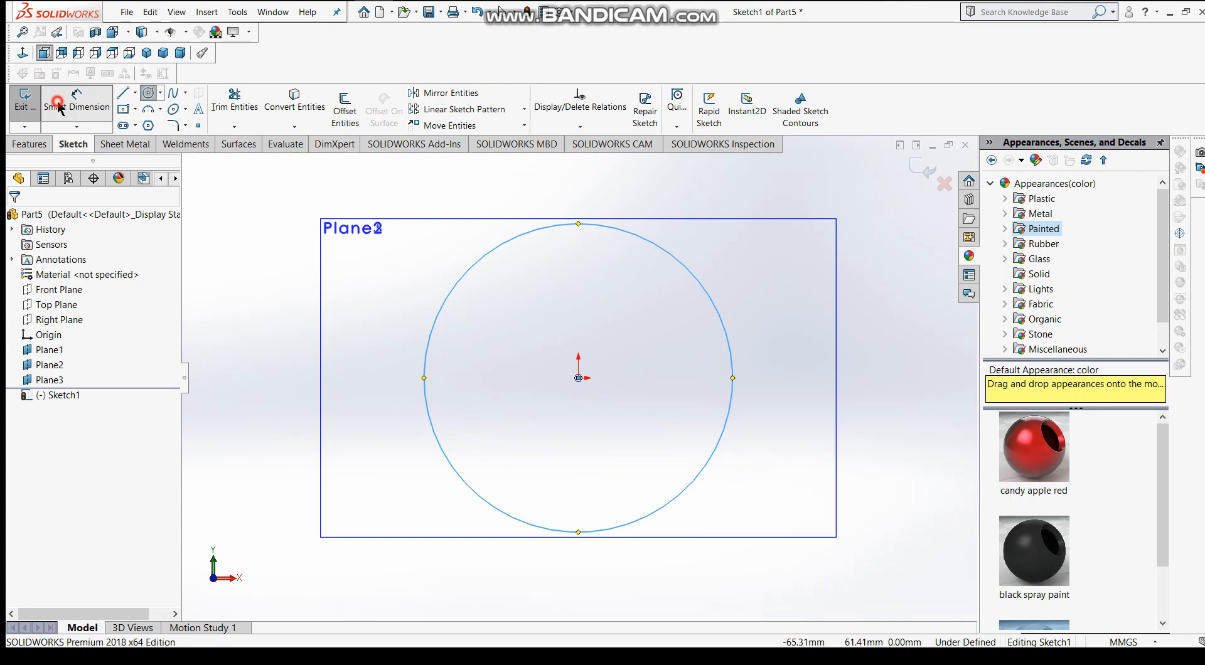
click(426, 349)
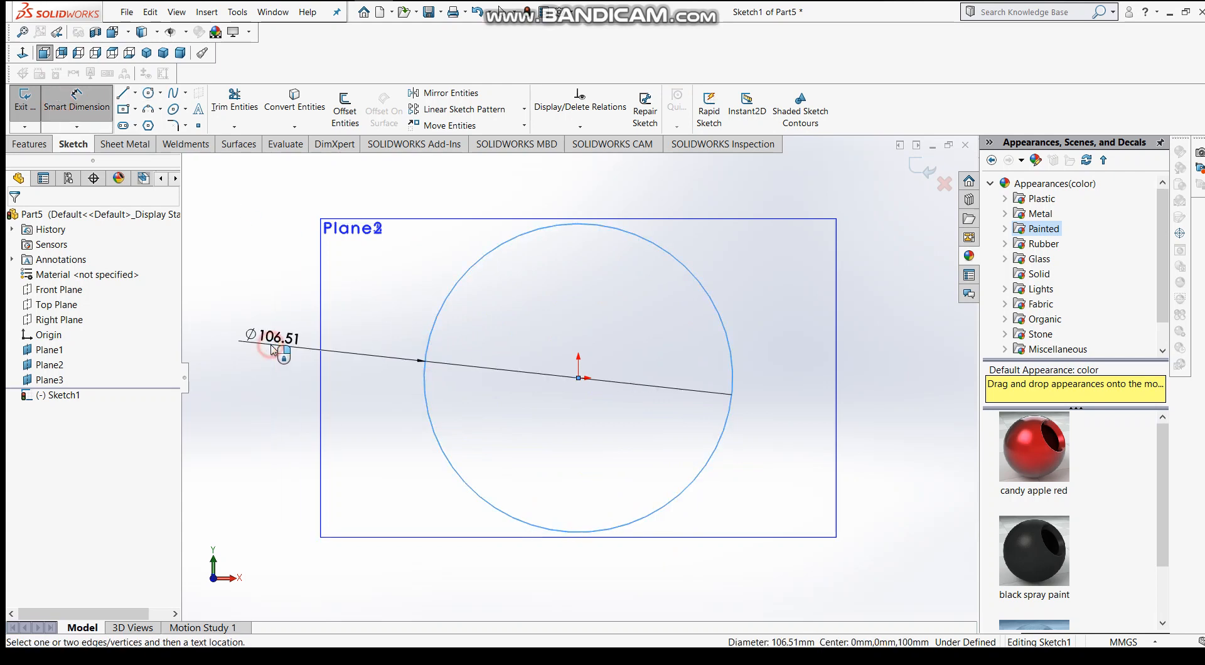
click(273, 349)
text(100)
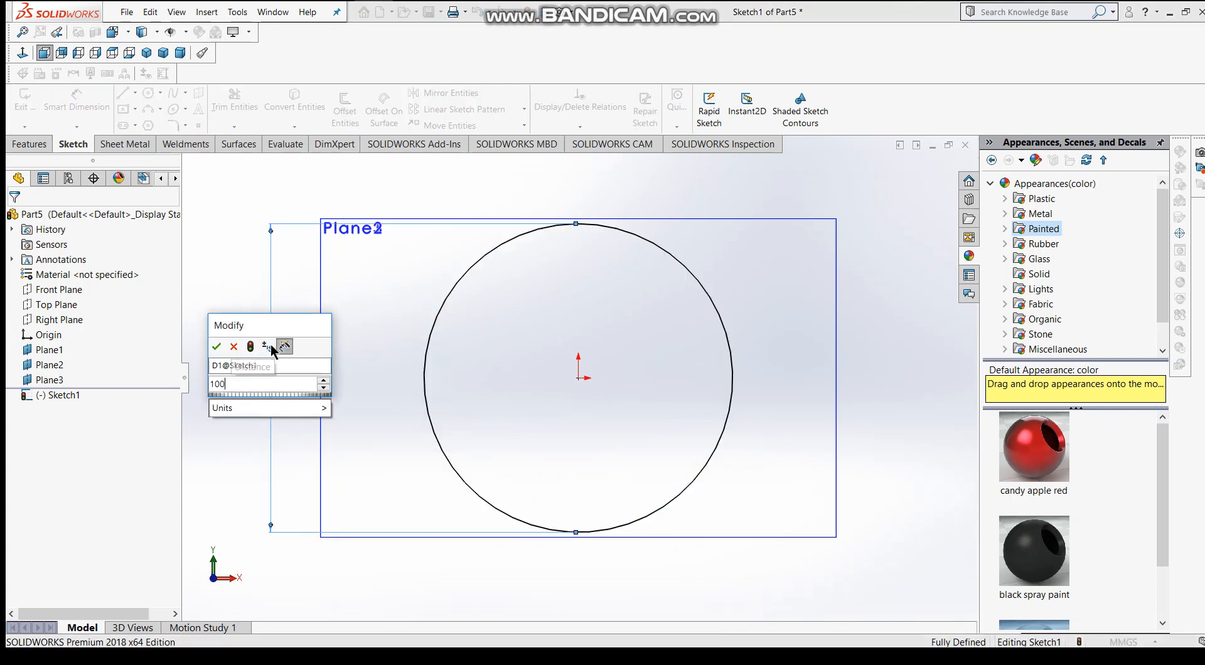
key(Return)
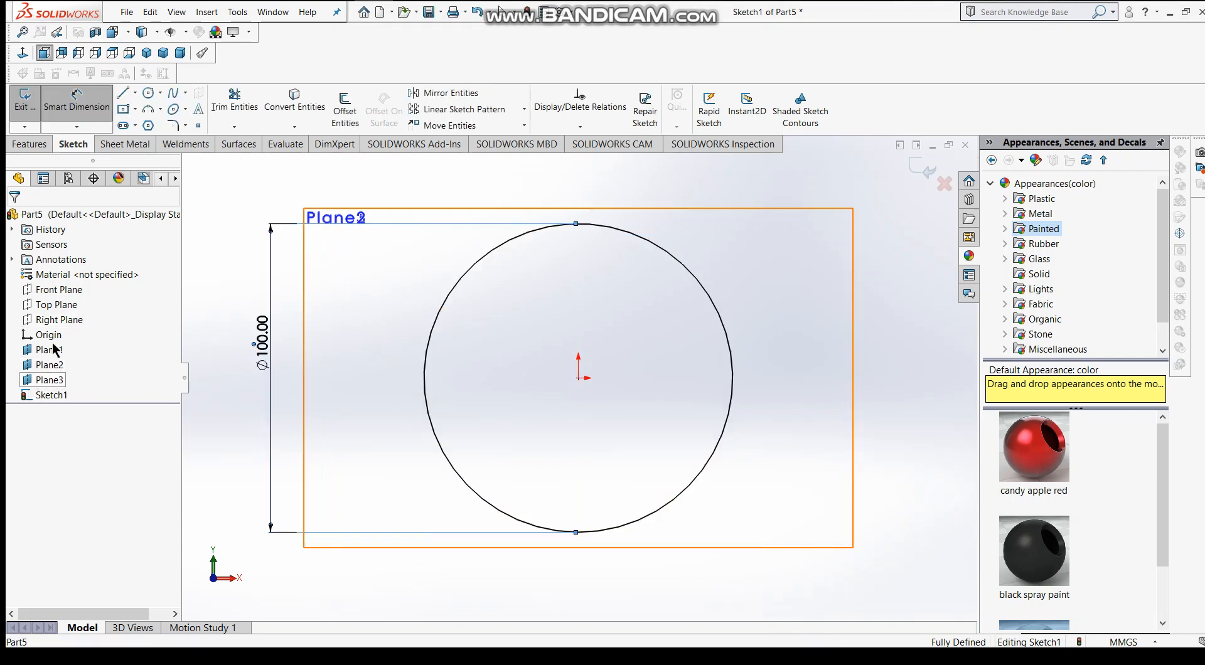
click(76, 101)
Step: Finish the circle sketch and start a new sketch on Plane2, viewed from the front
click(53, 370)
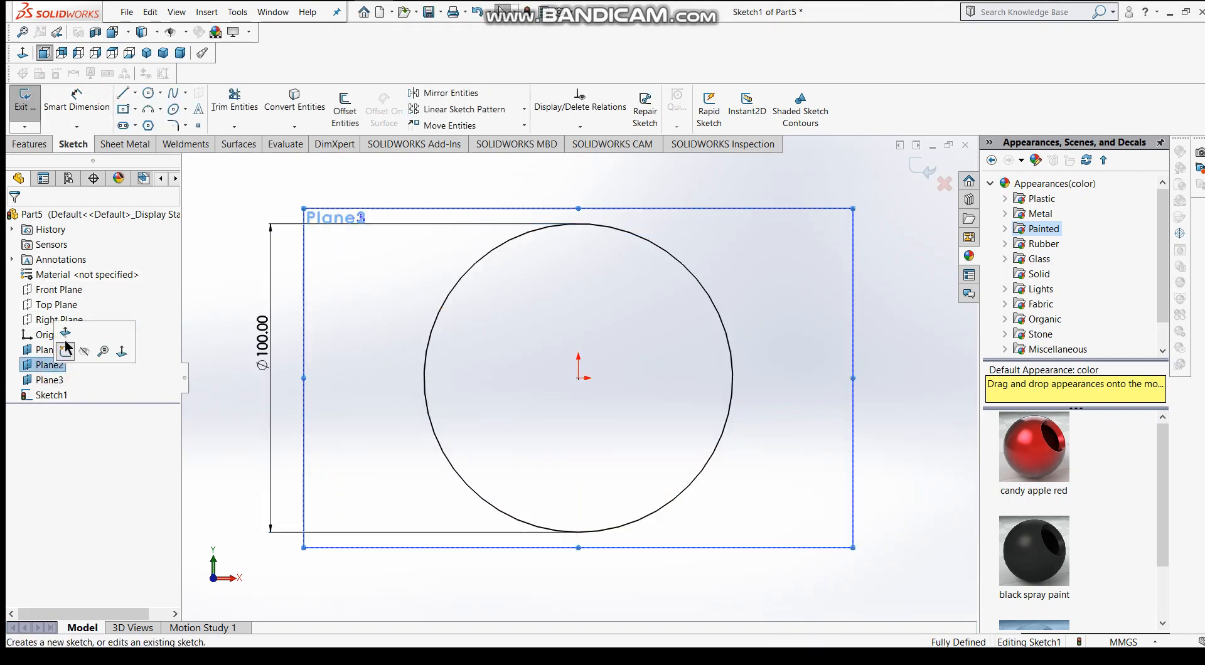
click(61, 349)
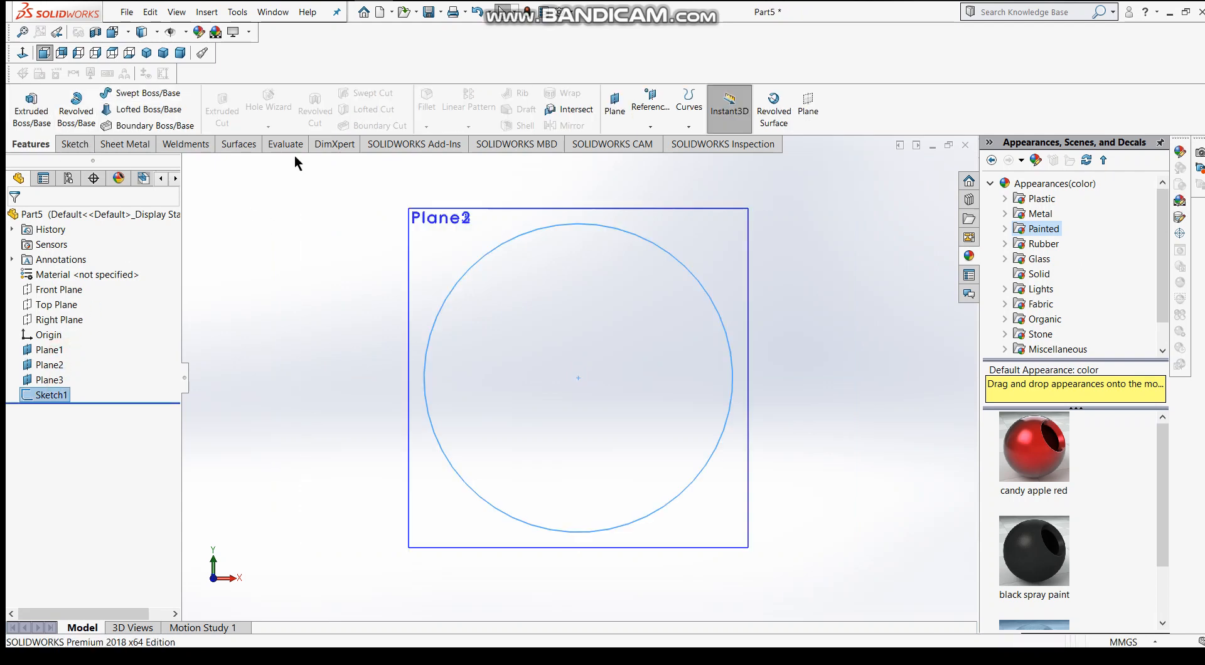
click(22, 56)
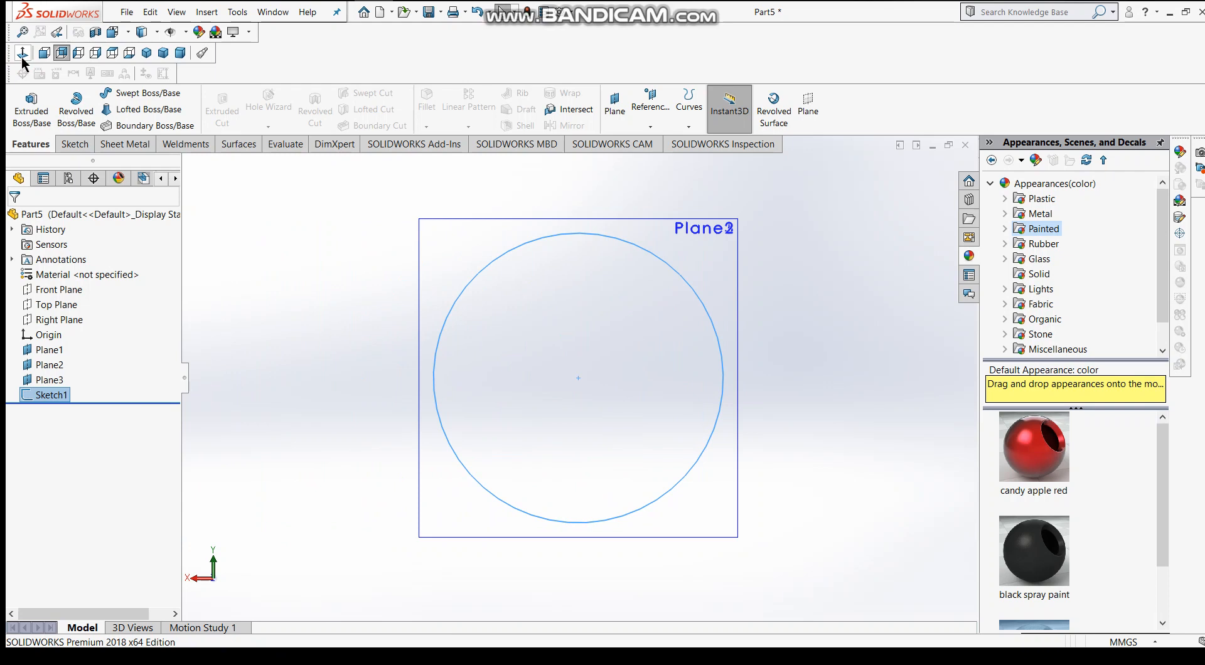
click(22, 56)
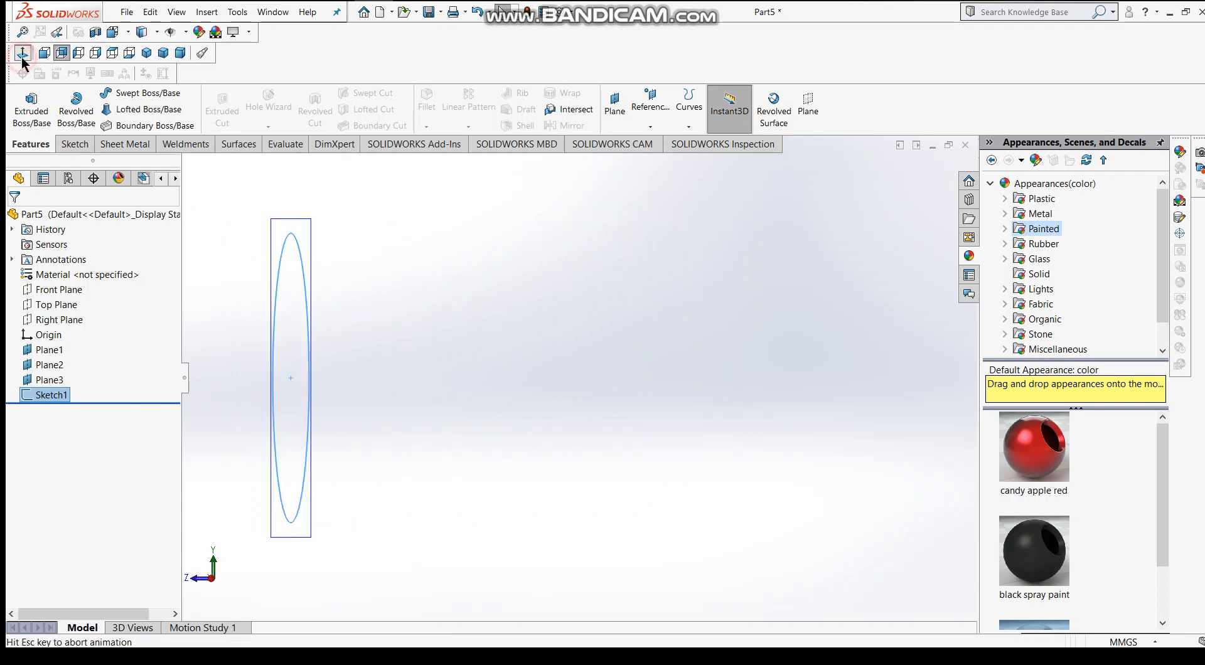
right_click(56, 371)
click(68, 351)
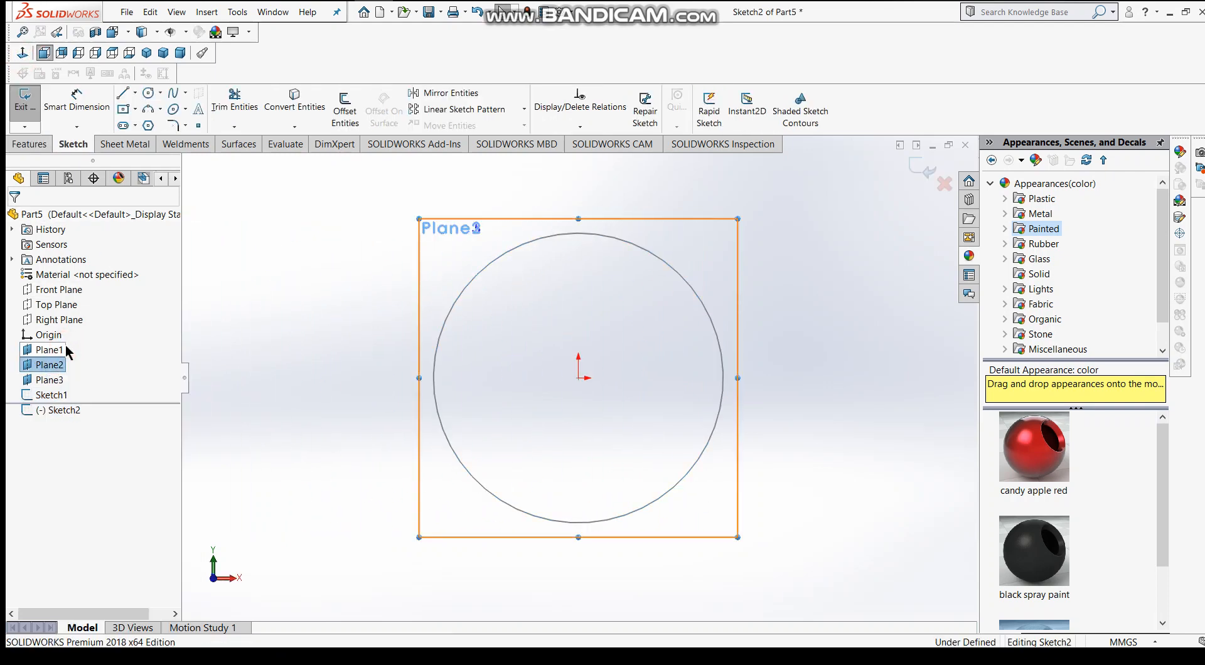
Step: Draw a center rectangle about 56 mm wide on Plane2, centred on the origin
click(124, 110)
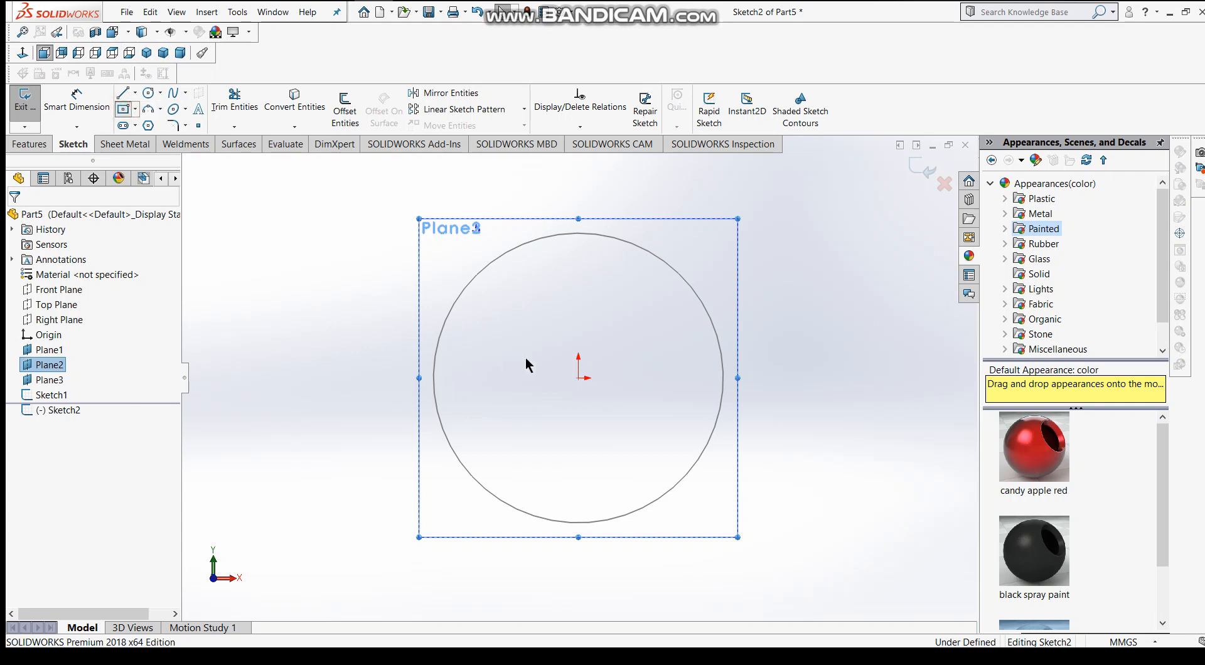
click(578, 378)
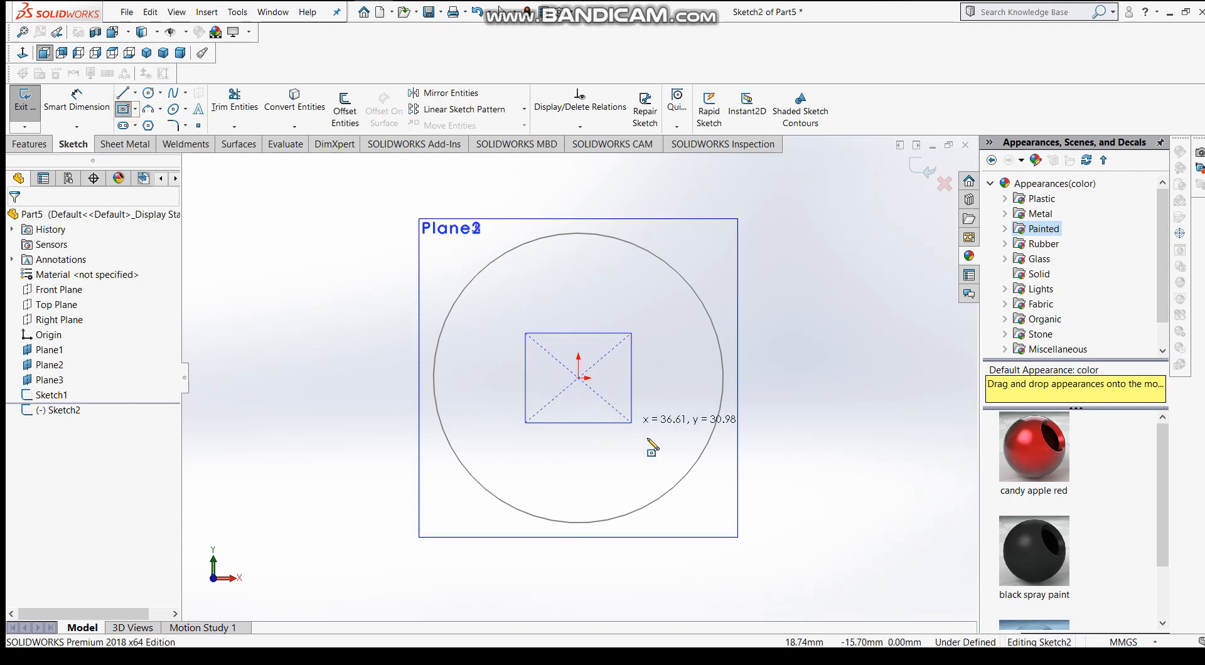
click(659, 450)
Step: Dimension the rectangle's horizontal edge to a width of 50 mm
click(58, 95)
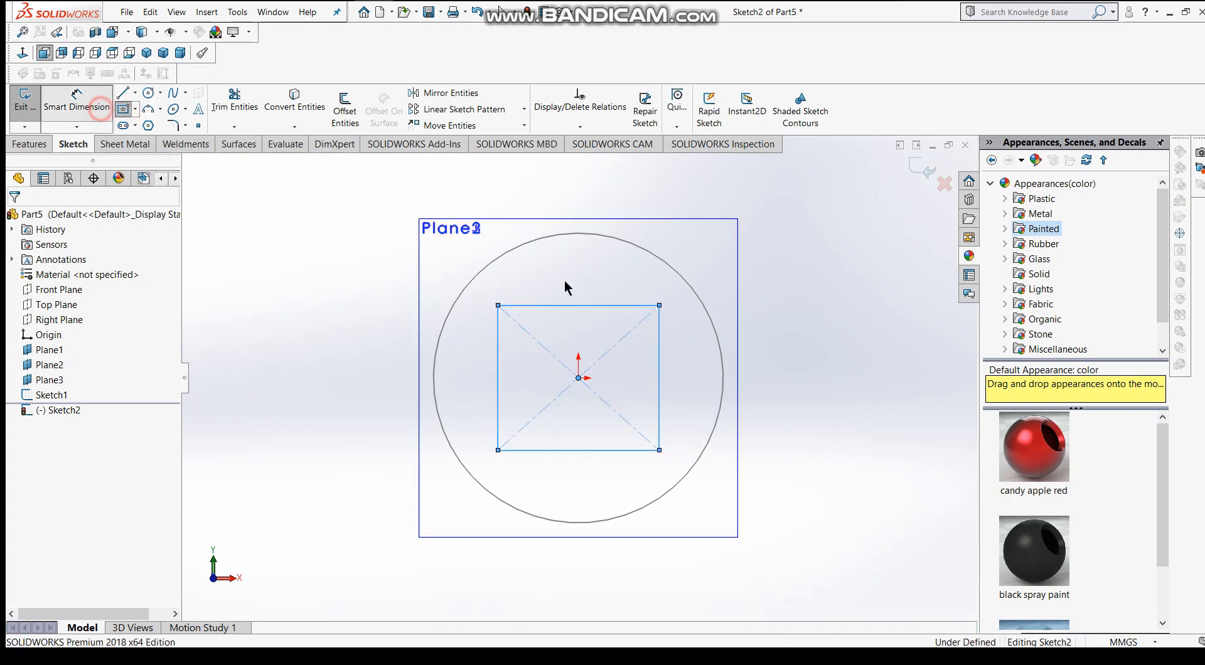
click(618, 307)
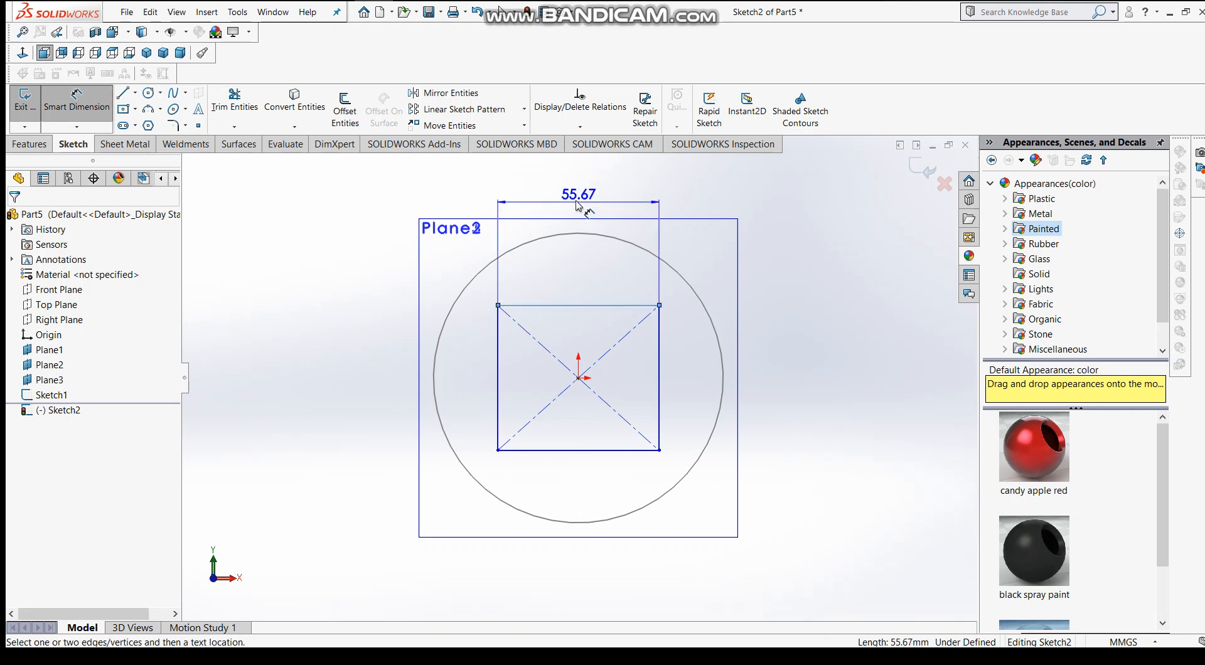
click(578, 204)
key(BackSpace)
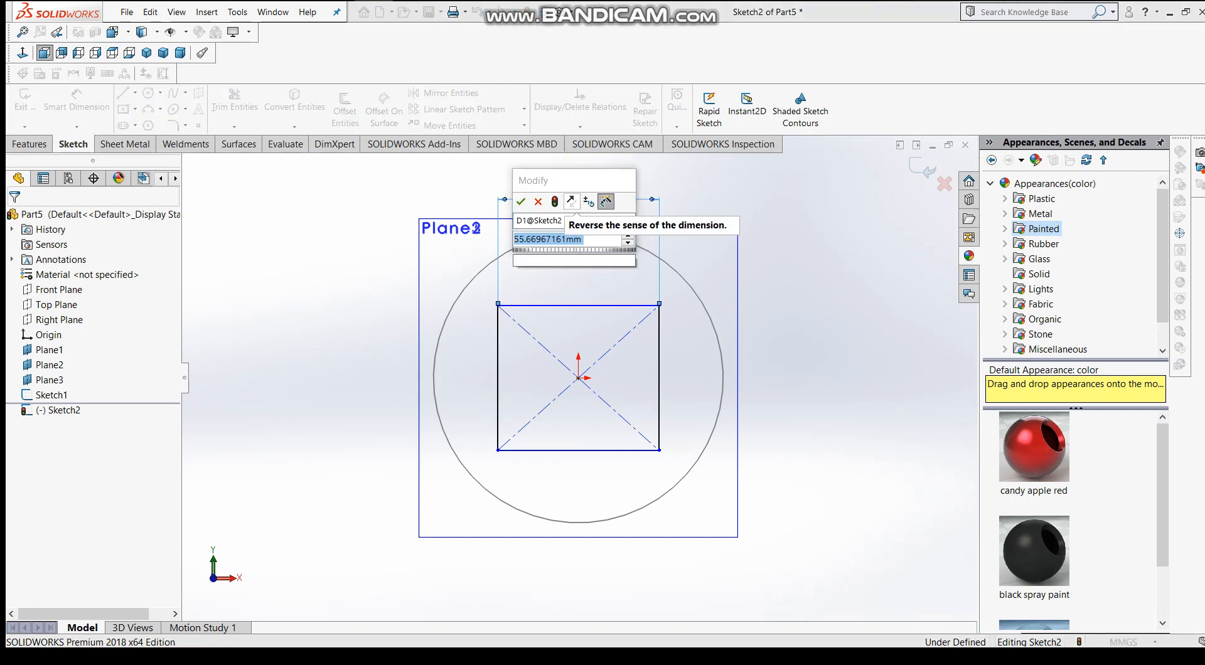
text(50)
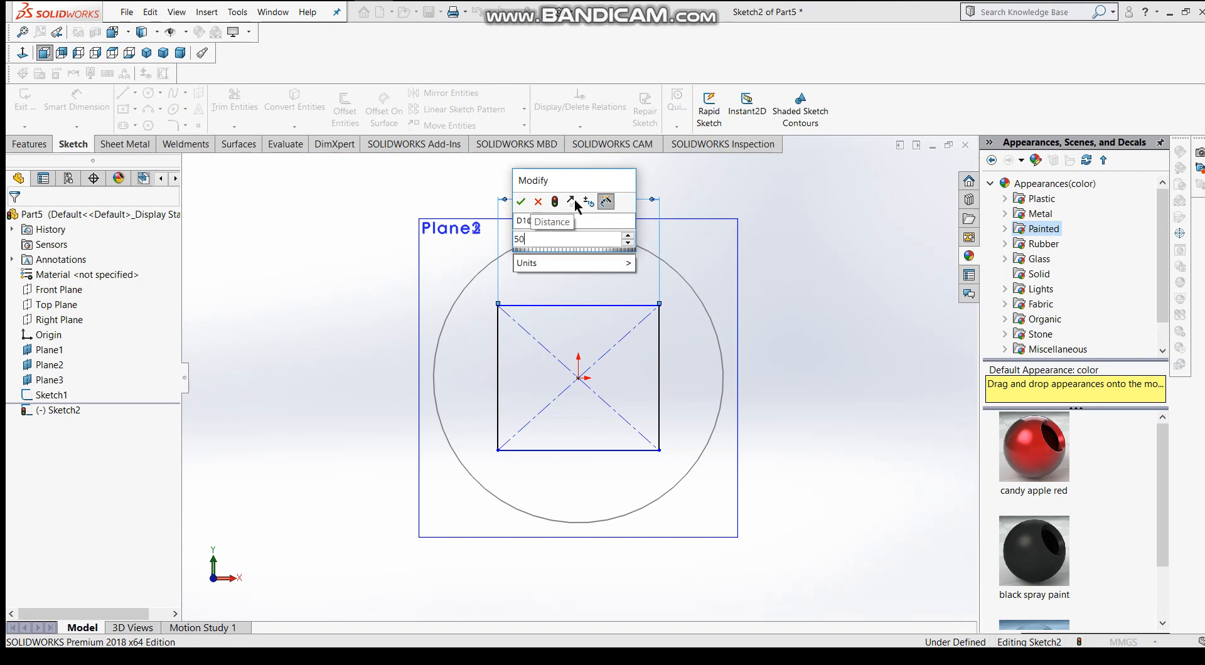
key(Return)
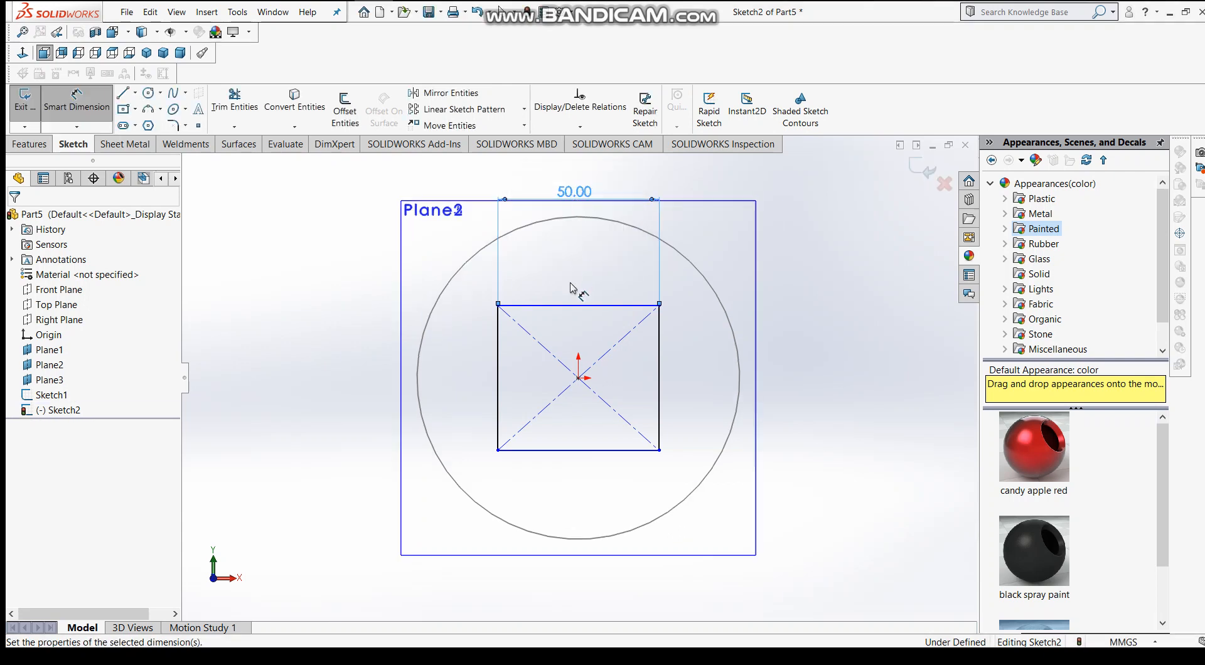
Step: Dimension the rectangle's vertical edge to a height of 50 mm, making the profile square
click(498, 372)
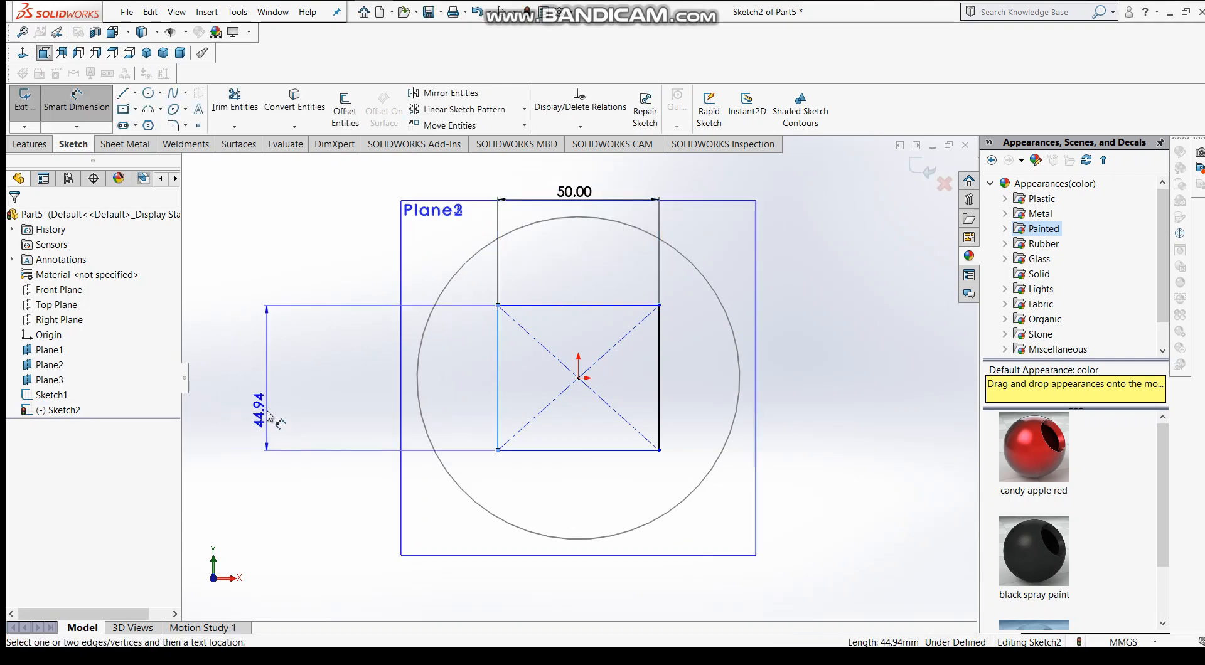
click(292, 386)
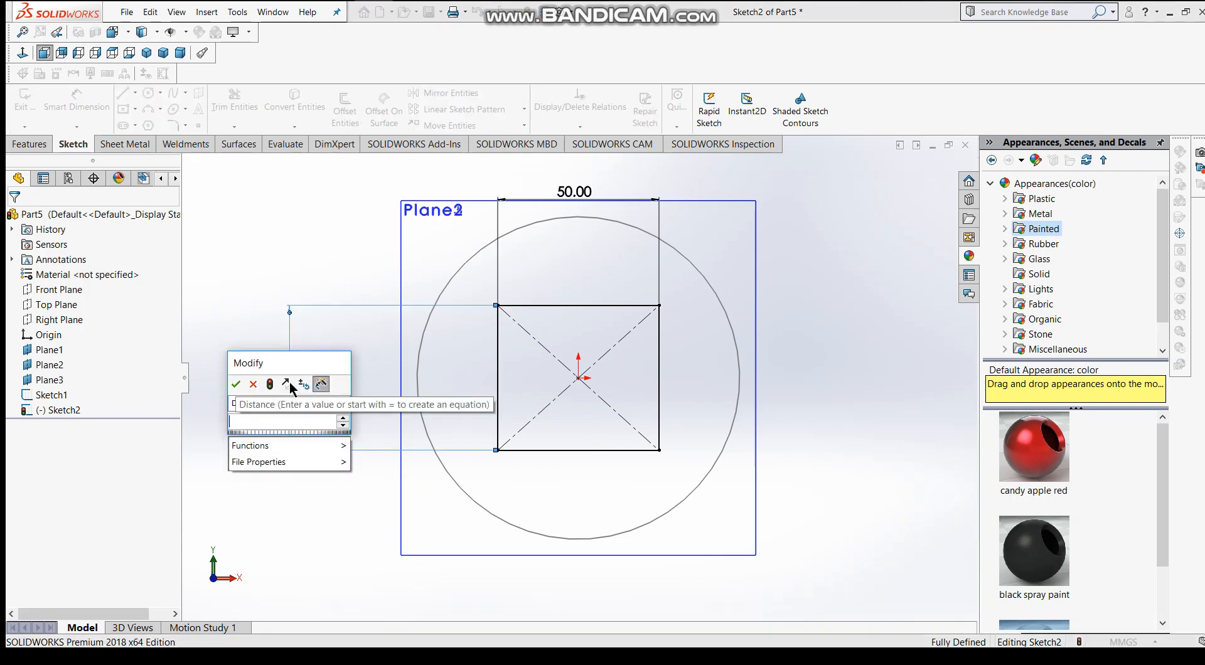
text(50)
key(Return)
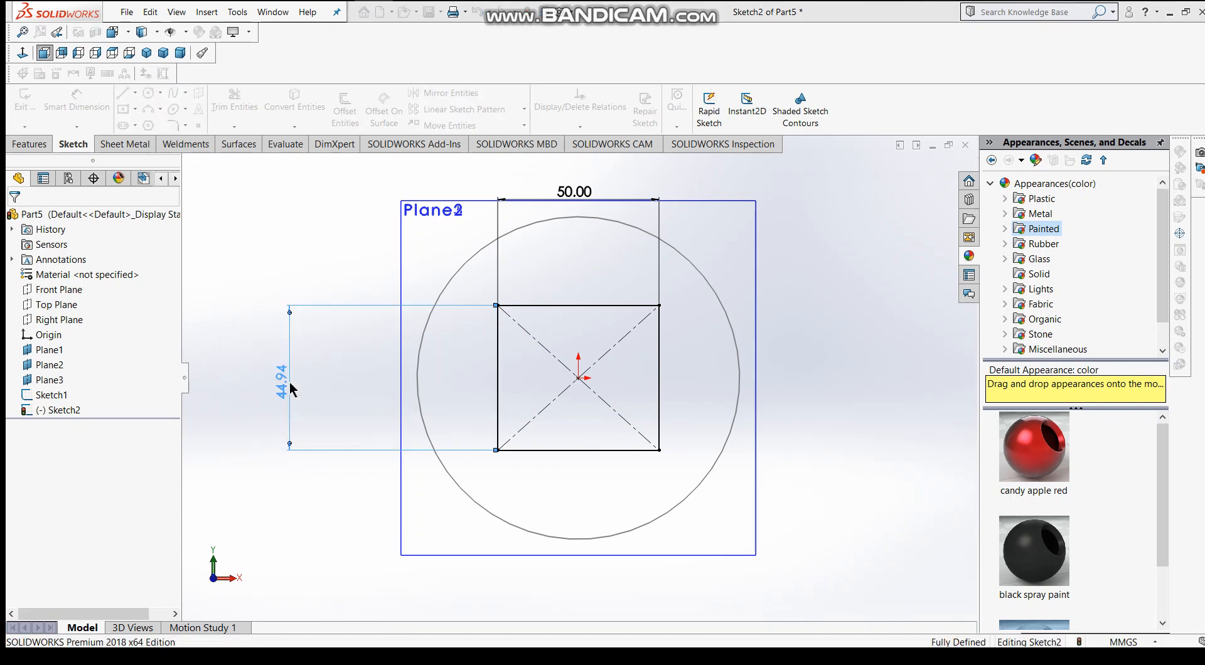
click(104, 97)
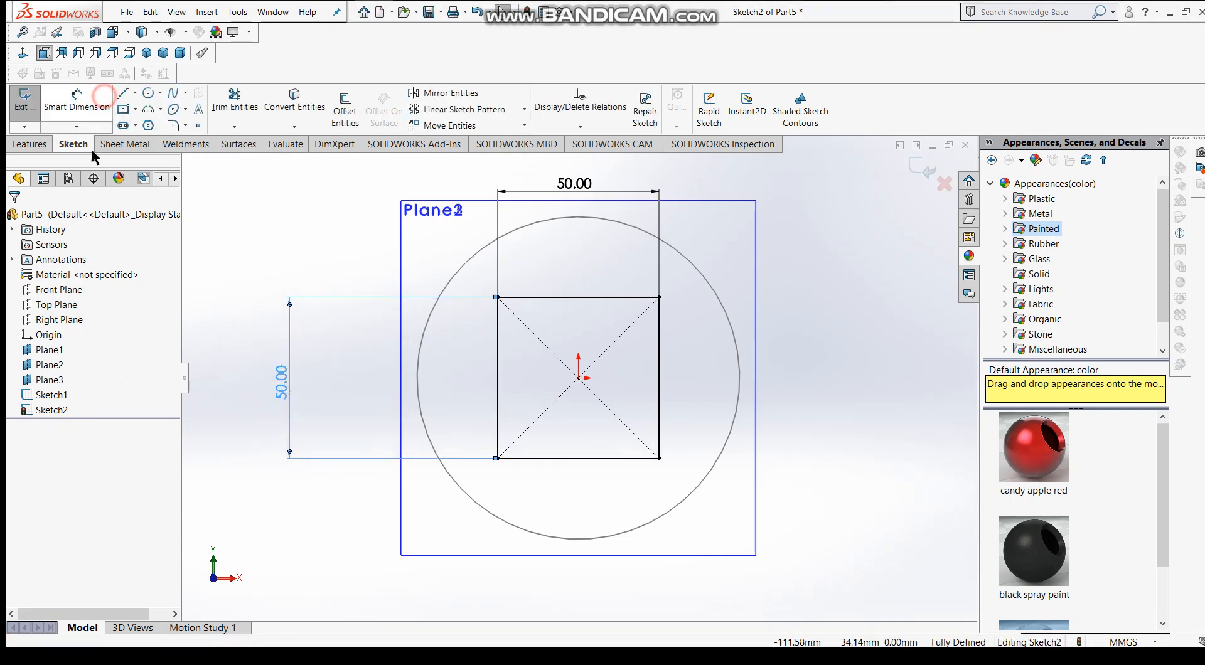
Step: Finish the square sketch and start a new sketch on Plane3
right_click(54, 380)
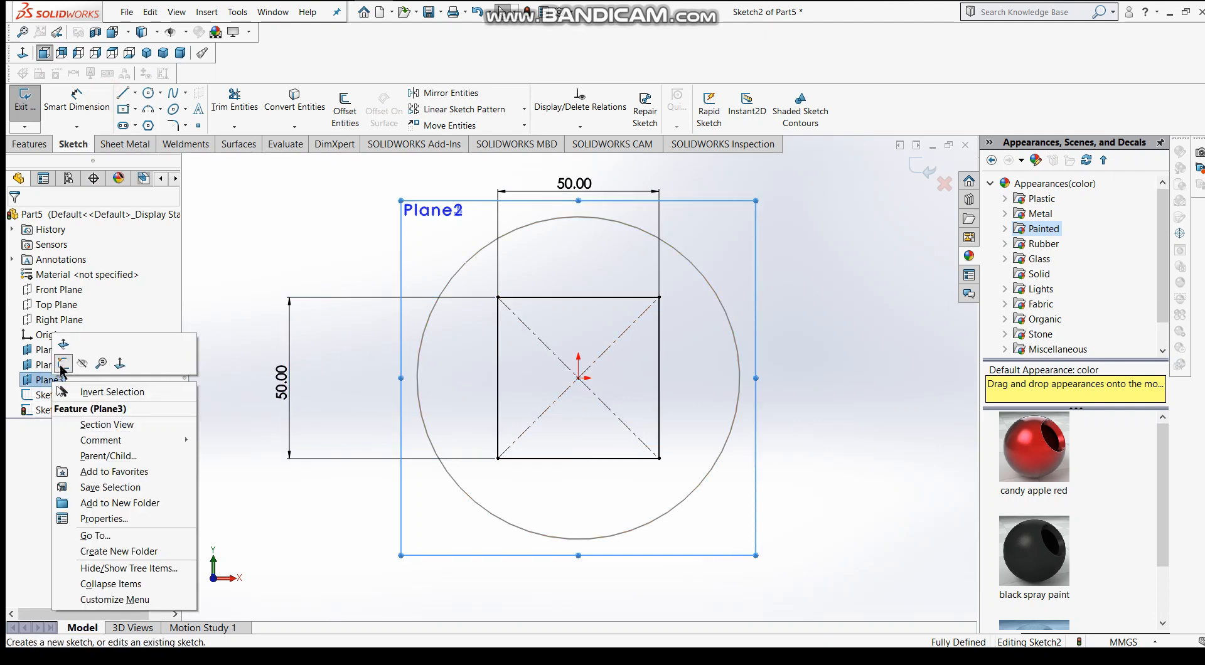
click(63, 364)
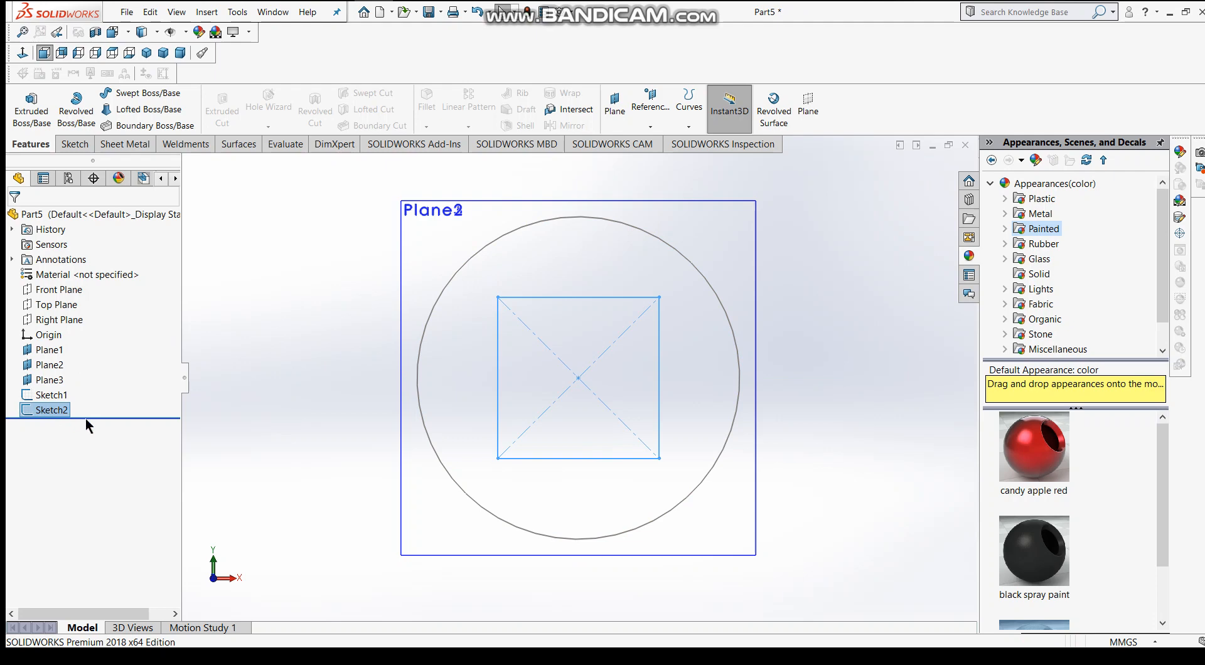
right_click(47, 380)
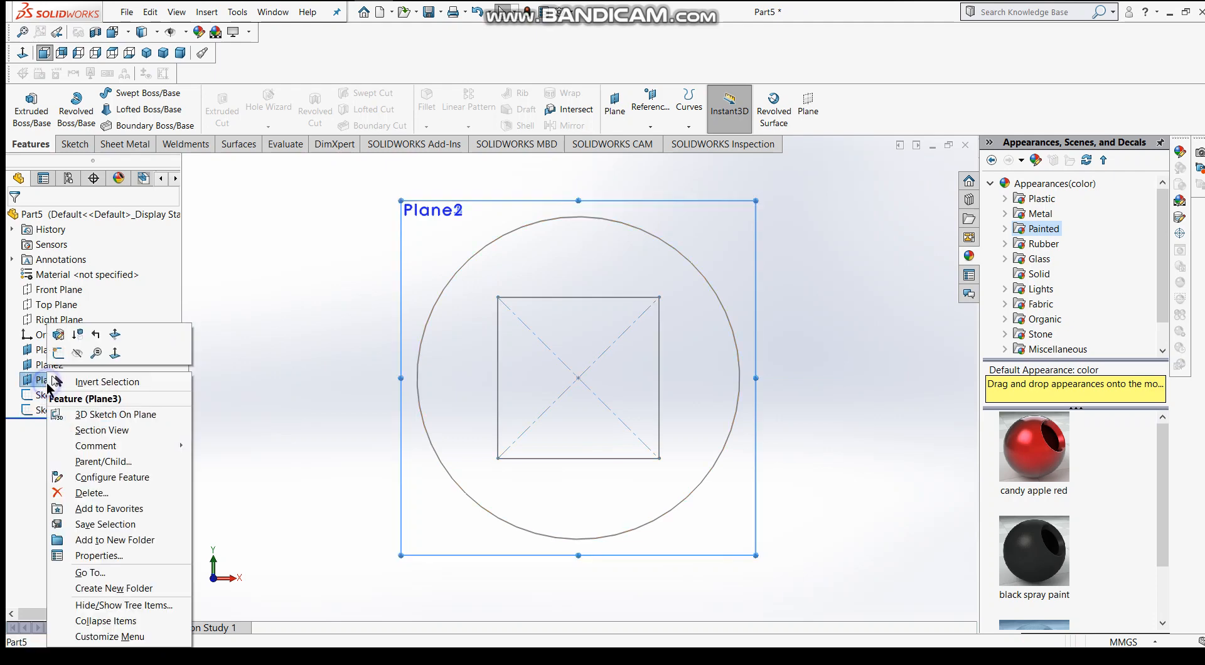
click(58, 354)
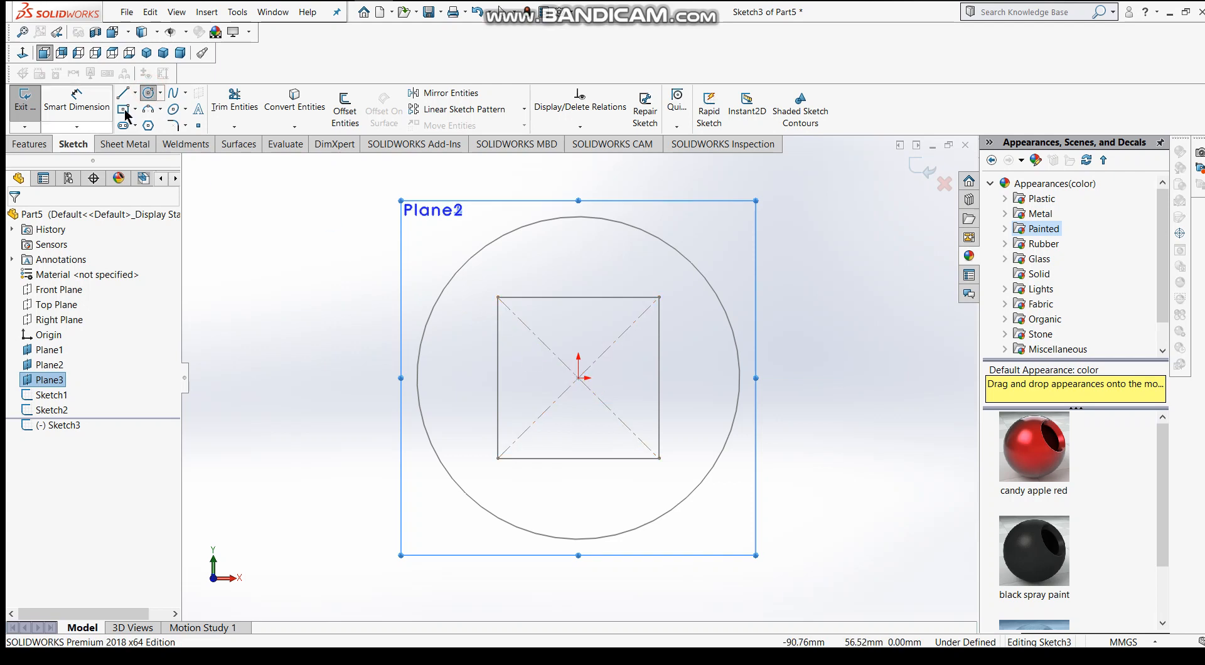
Step: Draw a circle on Plane3, centred on the origin and snapped to the size of the Plane1 circle
click(578, 377)
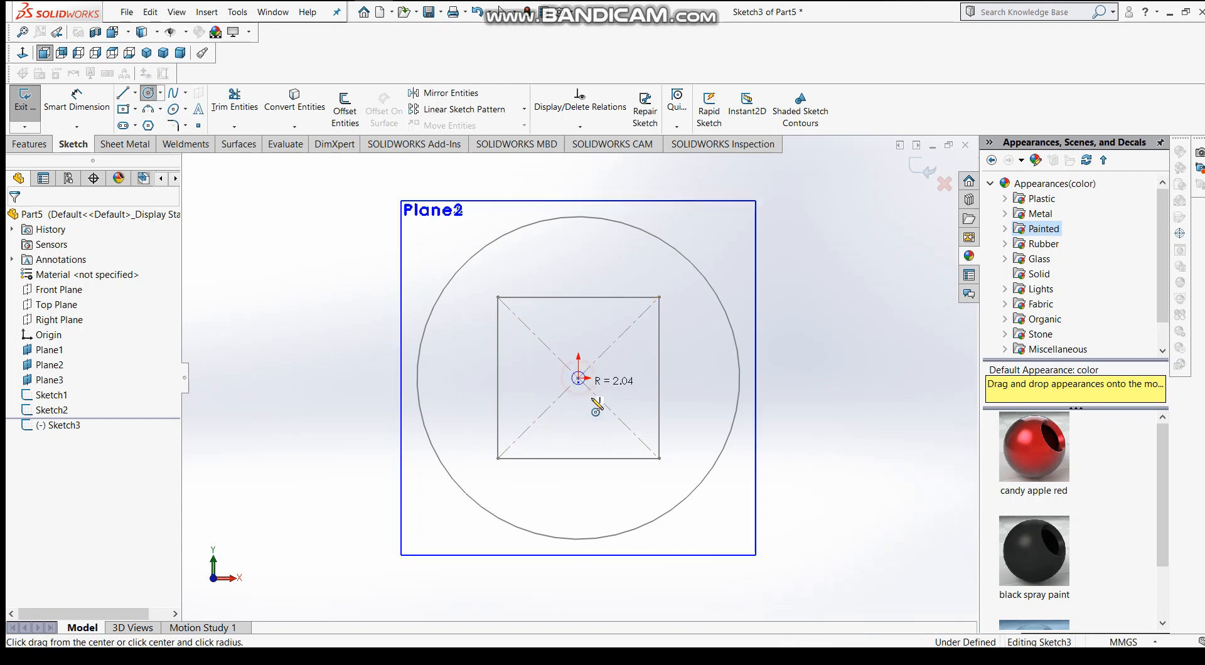
click(682, 506)
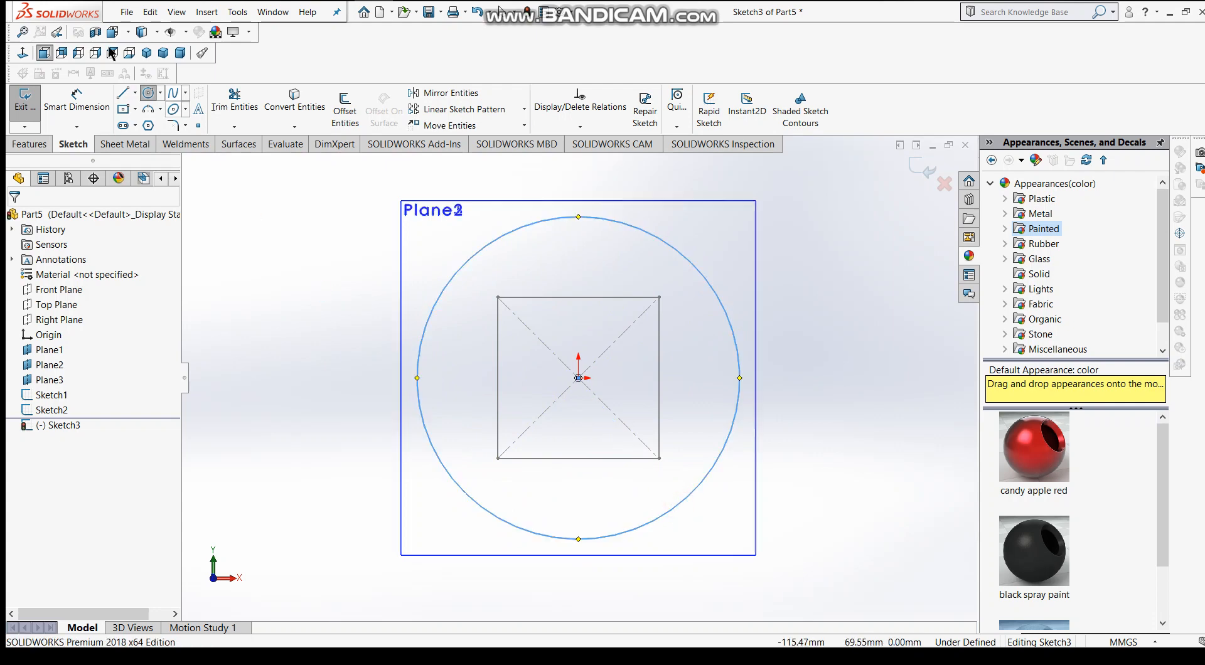
mouse_move(323, 423)
middle_down()
mouse_move(277, 408)
mouse_move(264, 355)
middle_up()
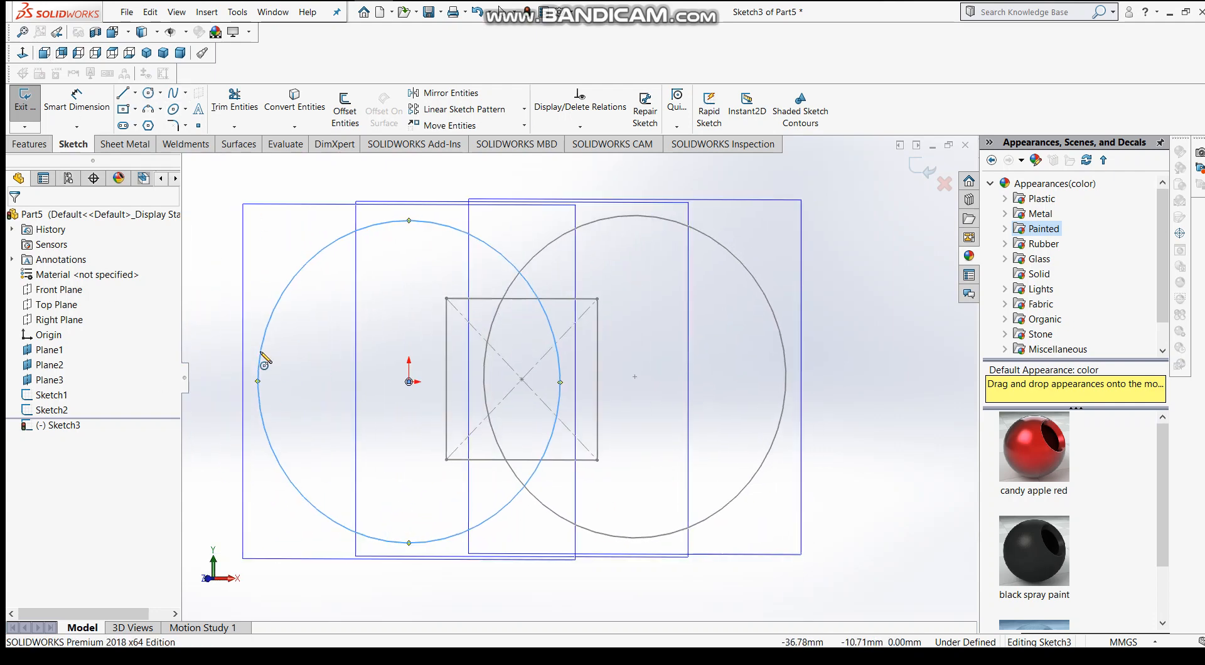
Step: Finish the circle sketch on Plane3 and start a new 3D sketch
click(28, 145)
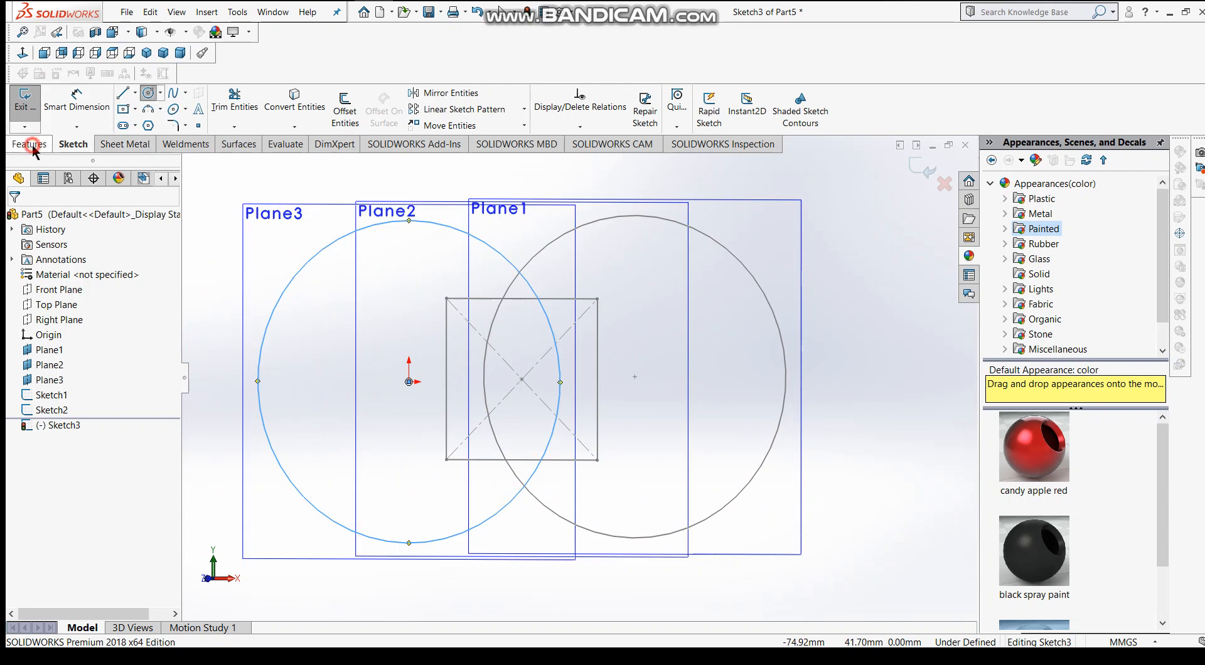
click(79, 139)
click(26, 127)
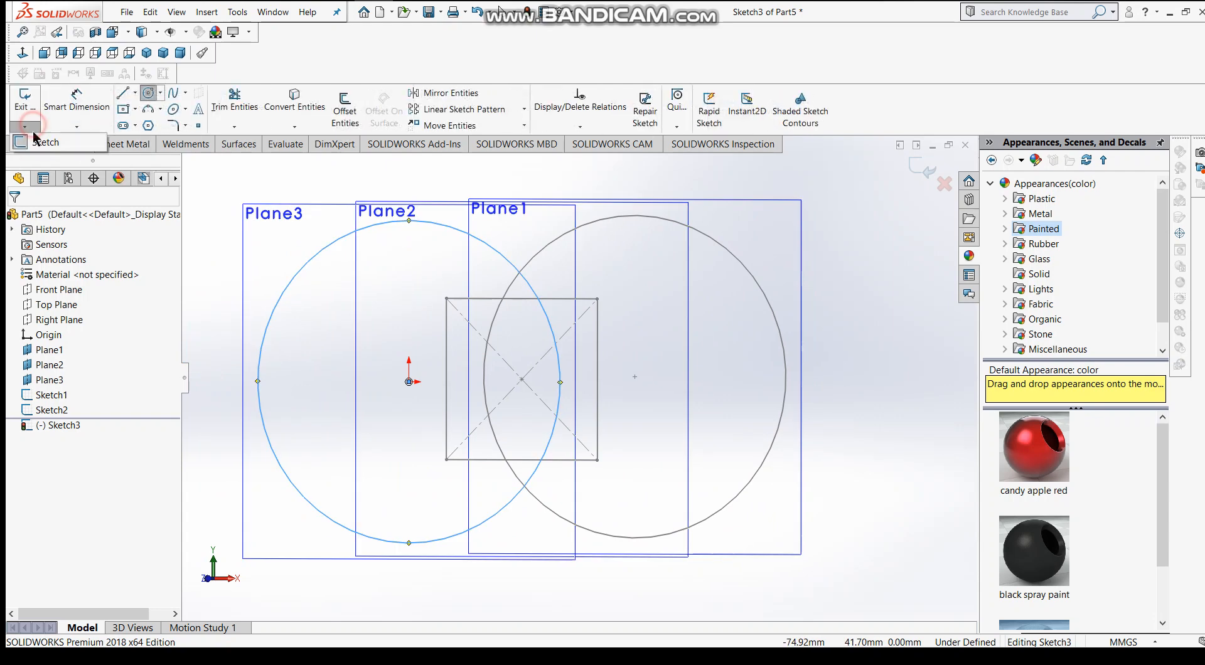
click(43, 141)
click(25, 127)
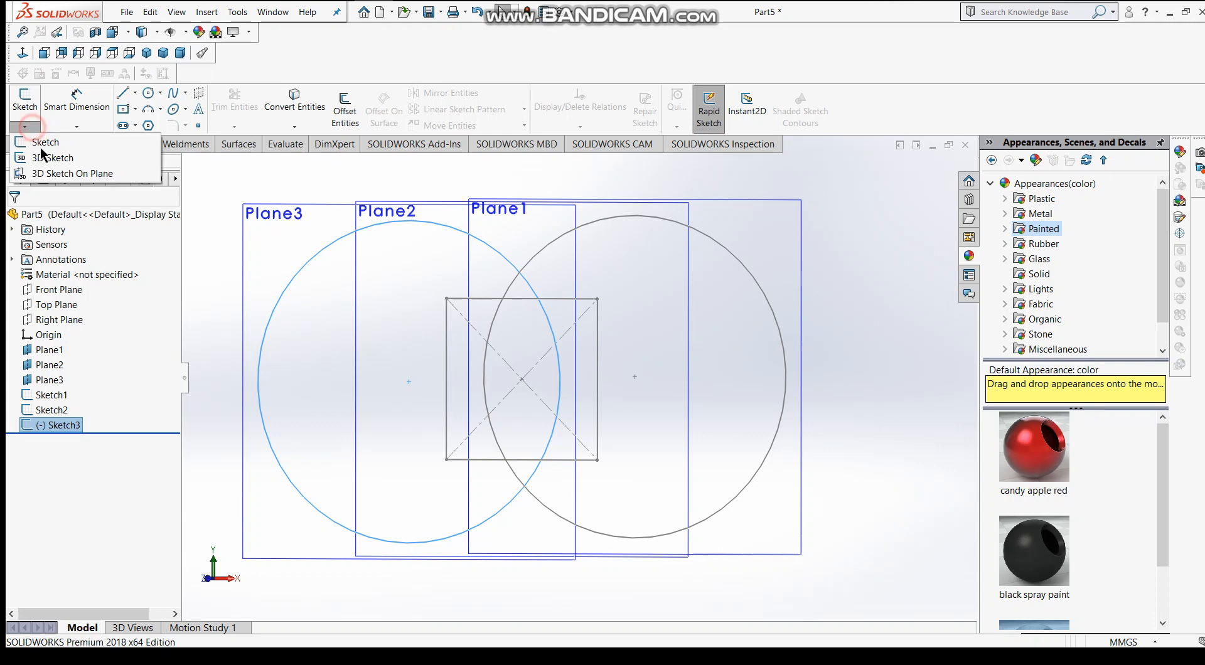
click(45, 158)
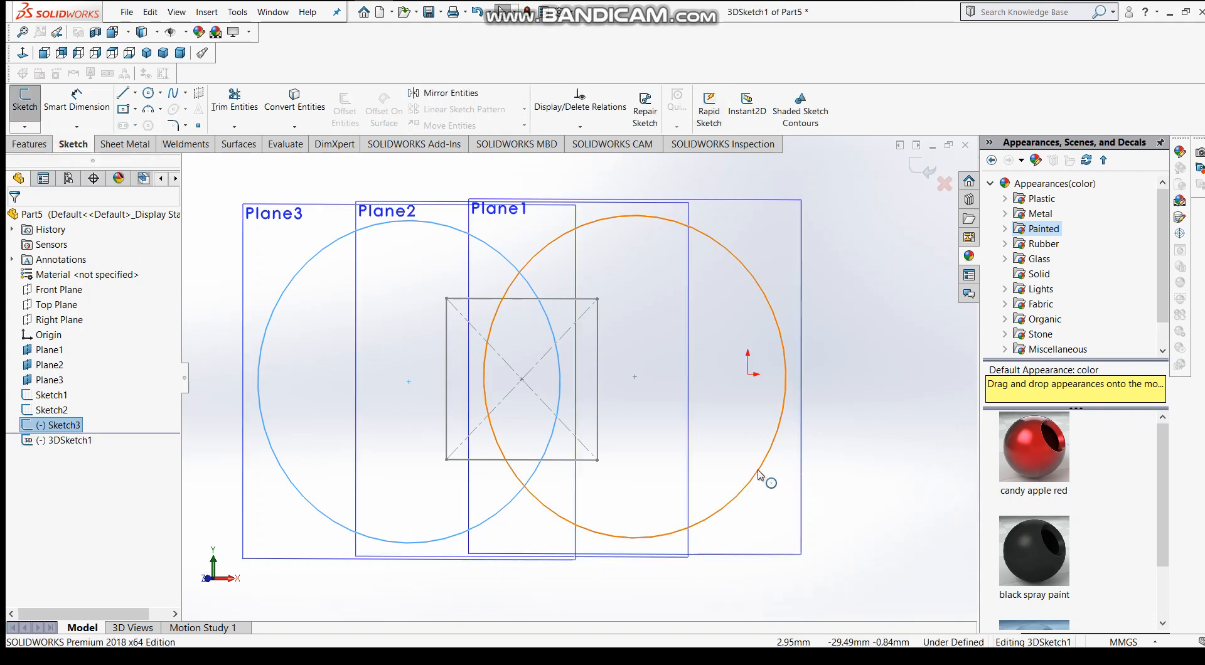
Step: Draw two connected lines from the Plane1 circle's centre through the square's centre to the Plane3 circle's centre
middle_drag(894, 422, 616, 384)
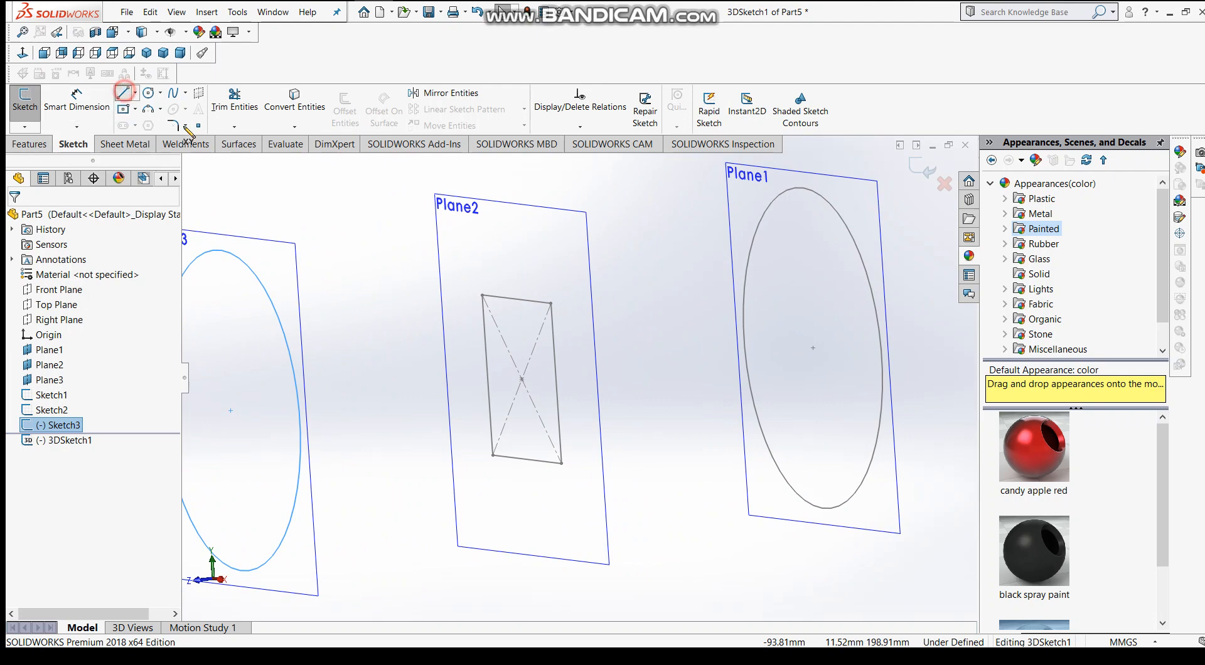
click(123, 93)
click(813, 348)
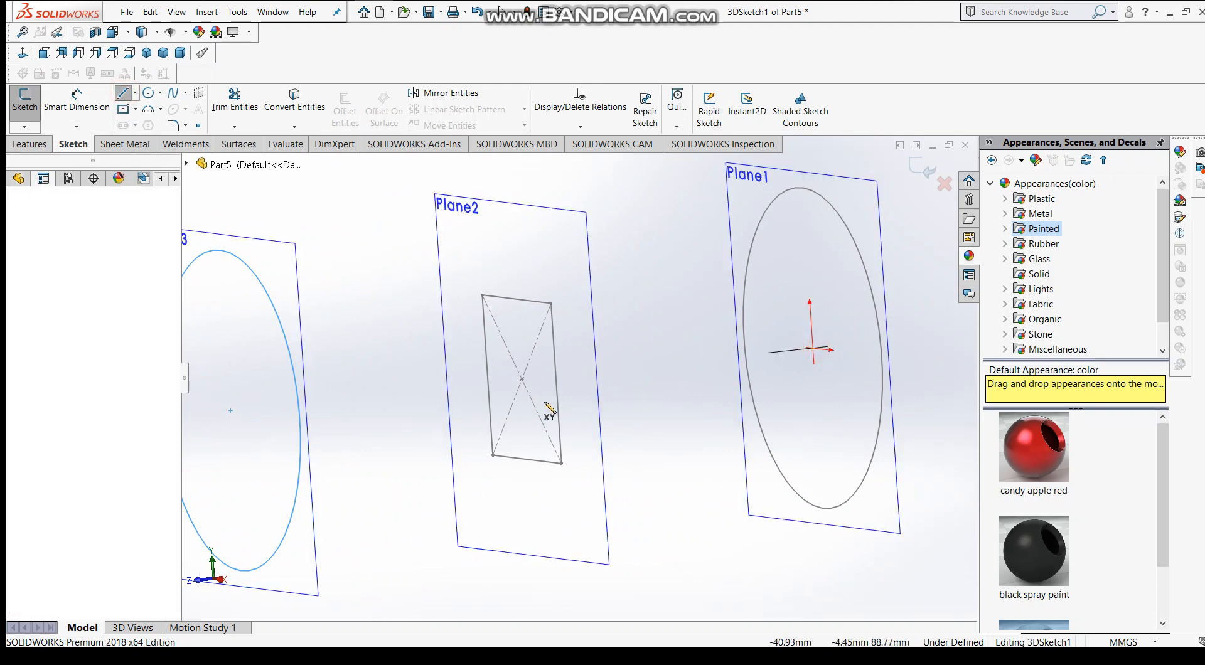
click(521, 379)
scroll(512, 382, up, 3)
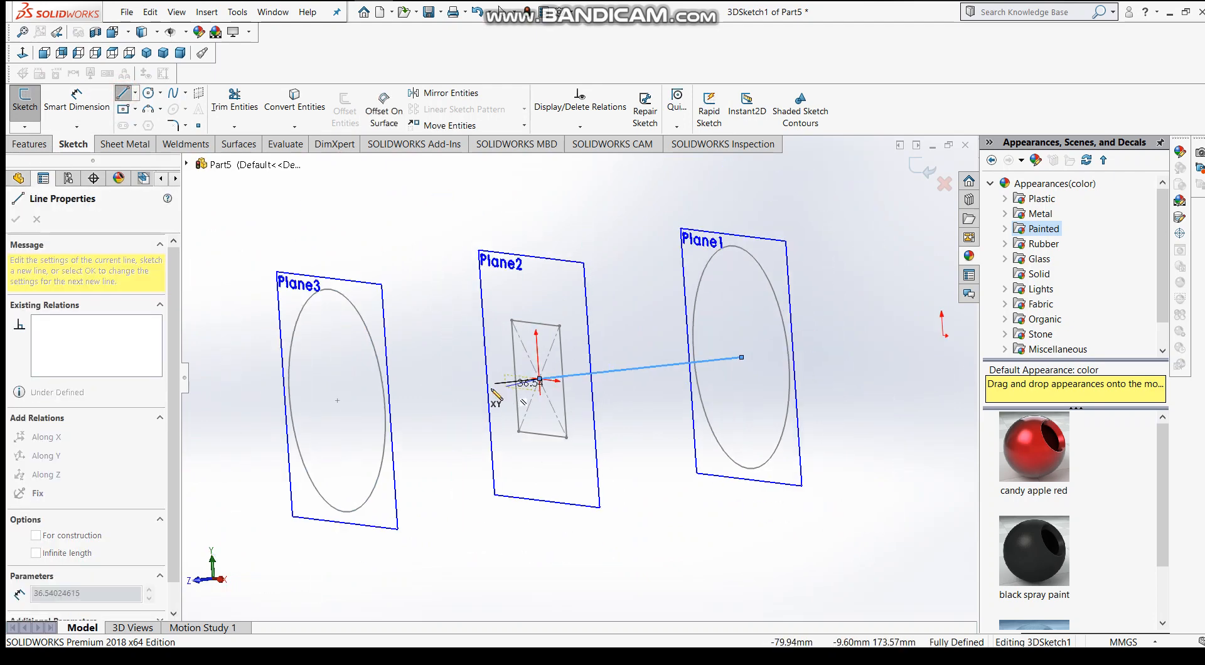
click(338, 399)
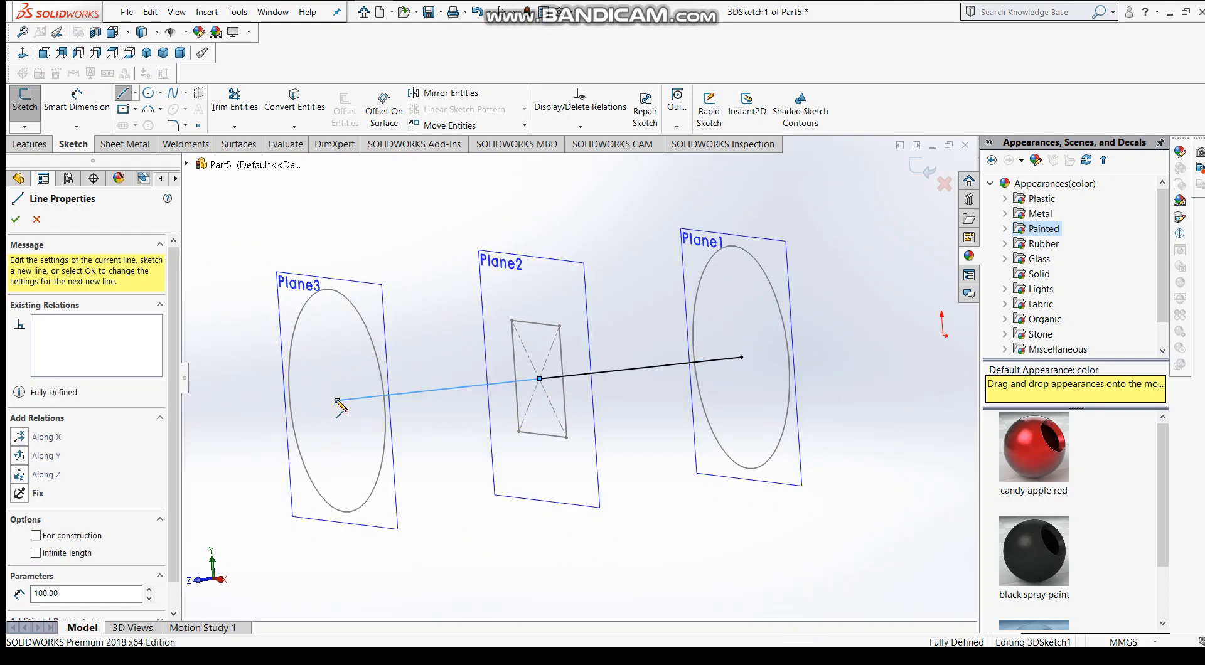
key(Escape)
key(Escape)
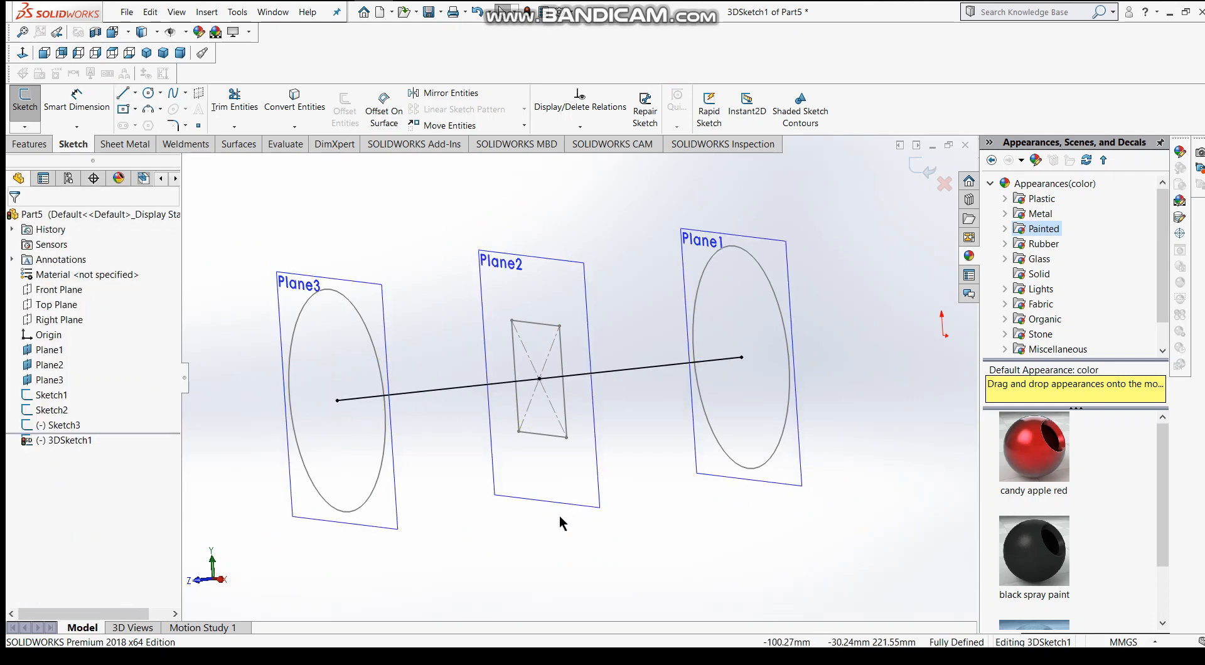
Step: Start a Lofted Boss/Base with the Plane1 circle, the Plane2 square and the Plane3 circle as profiles, in that order
middle_drag(695, 556, 816, 489)
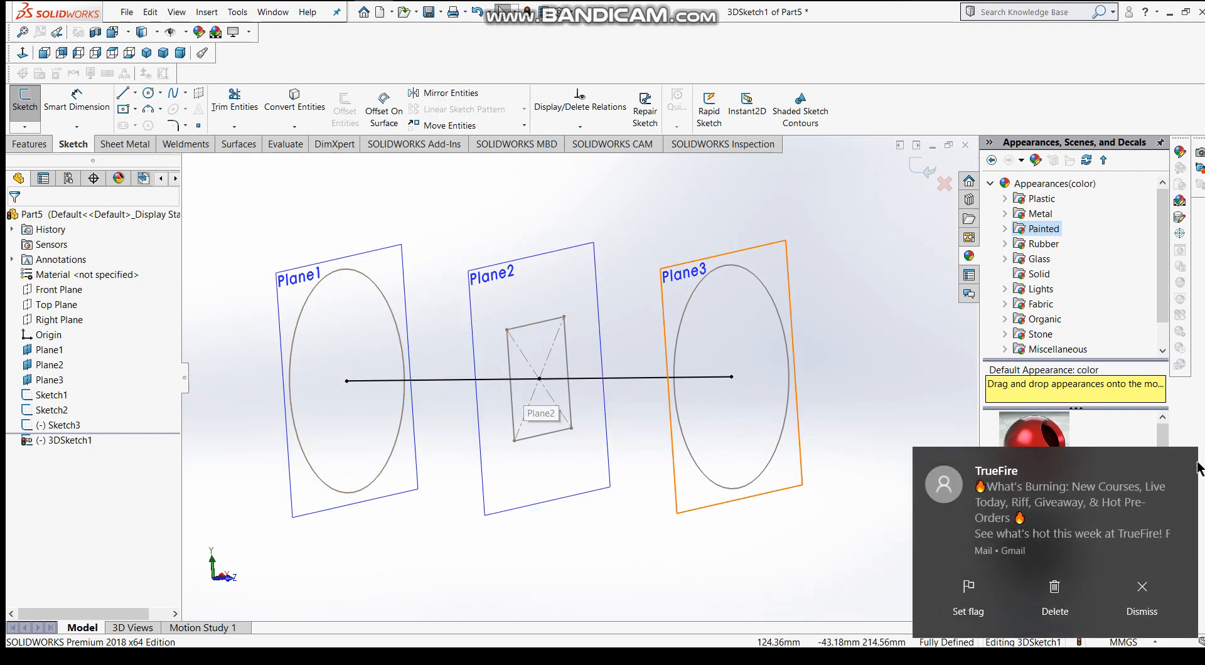
click(1141, 596)
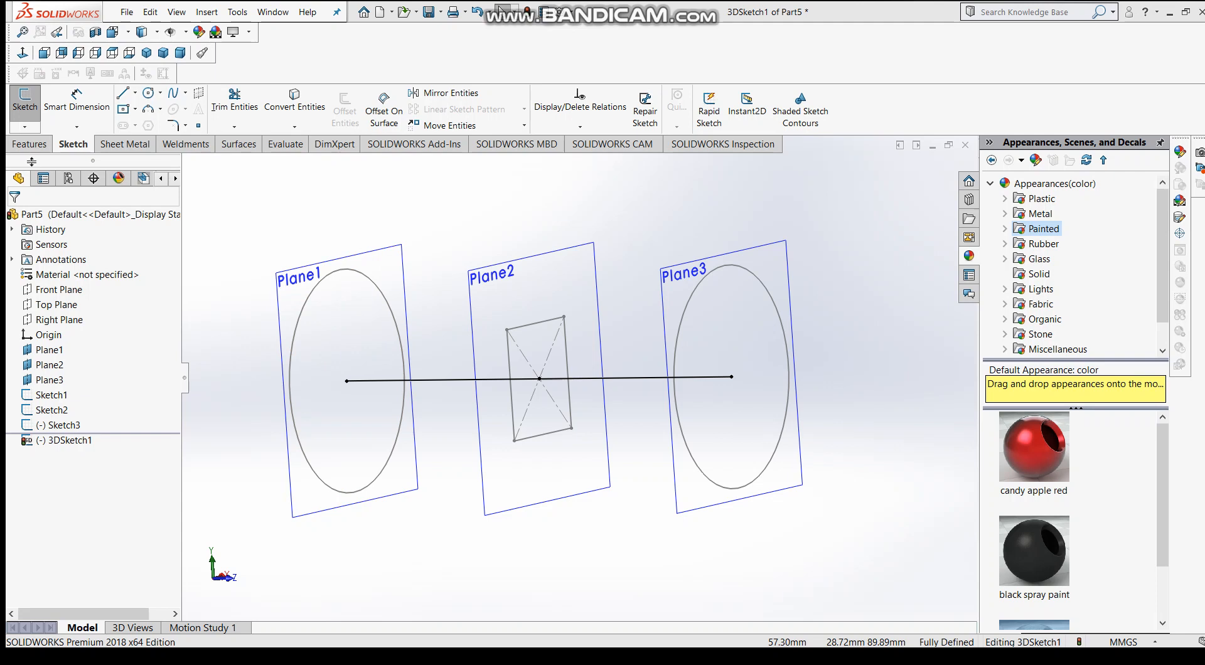
click(30, 144)
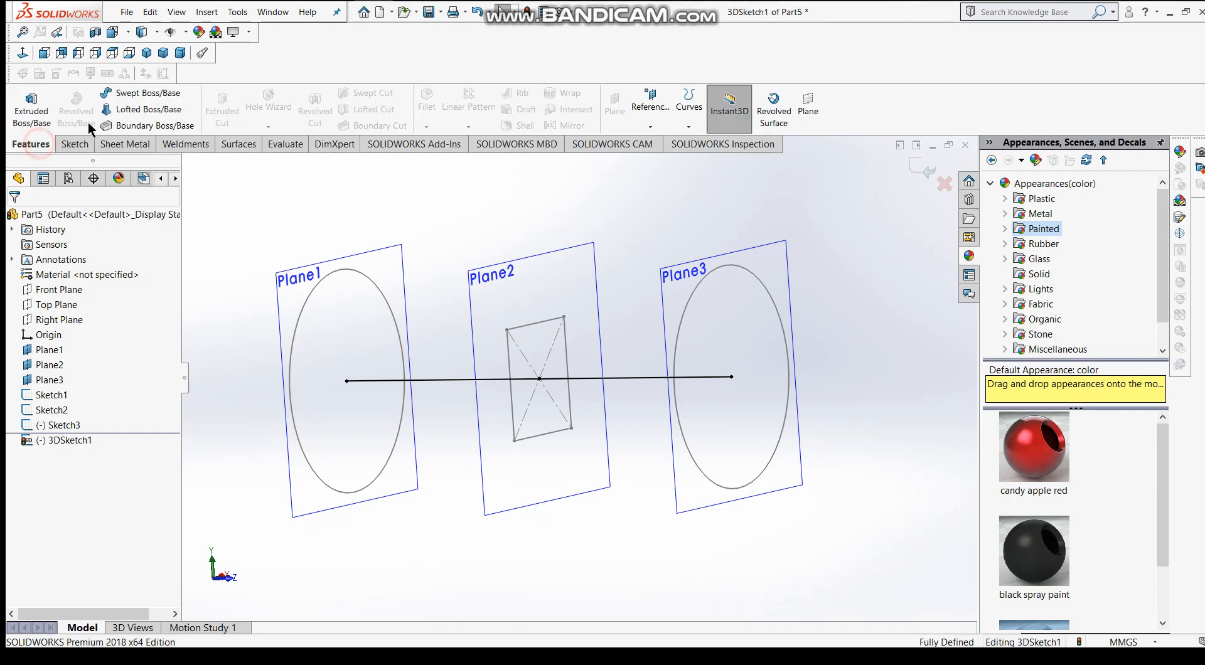
click(164, 109)
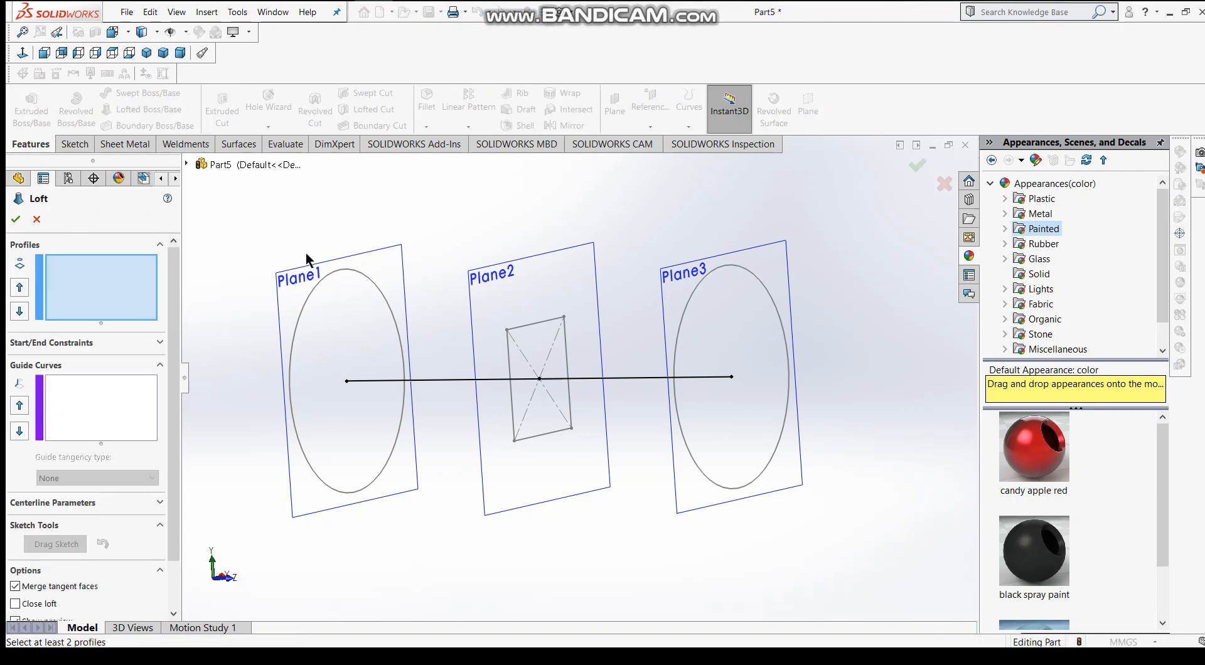
click(342, 269)
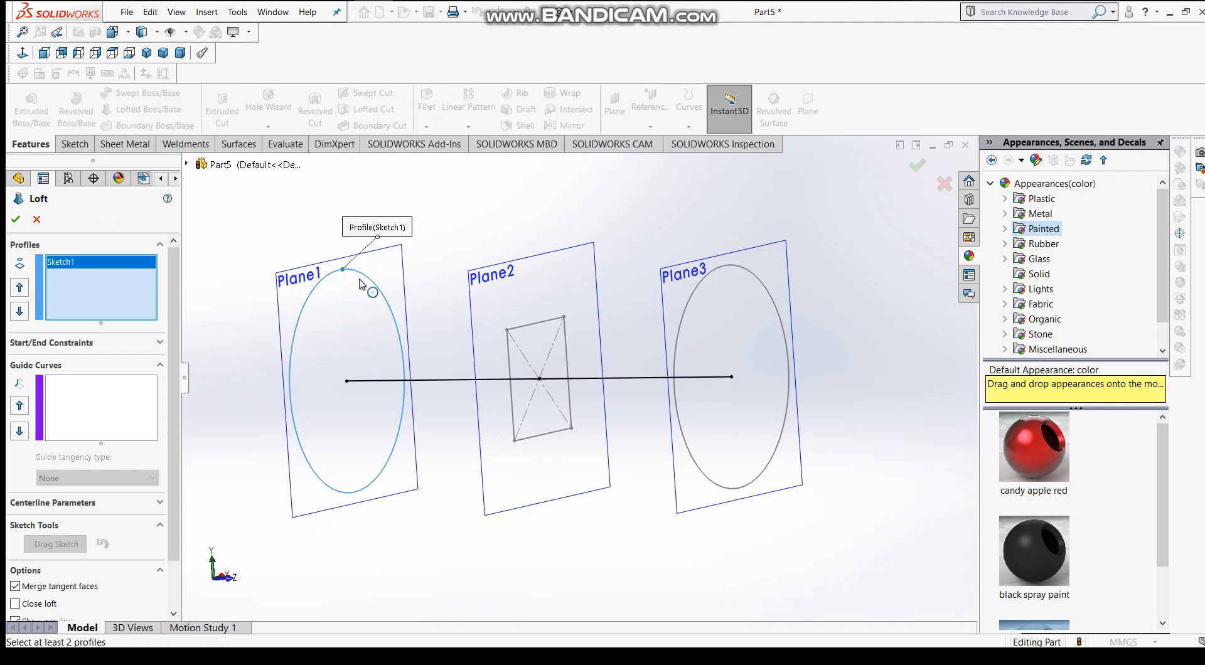
click(526, 323)
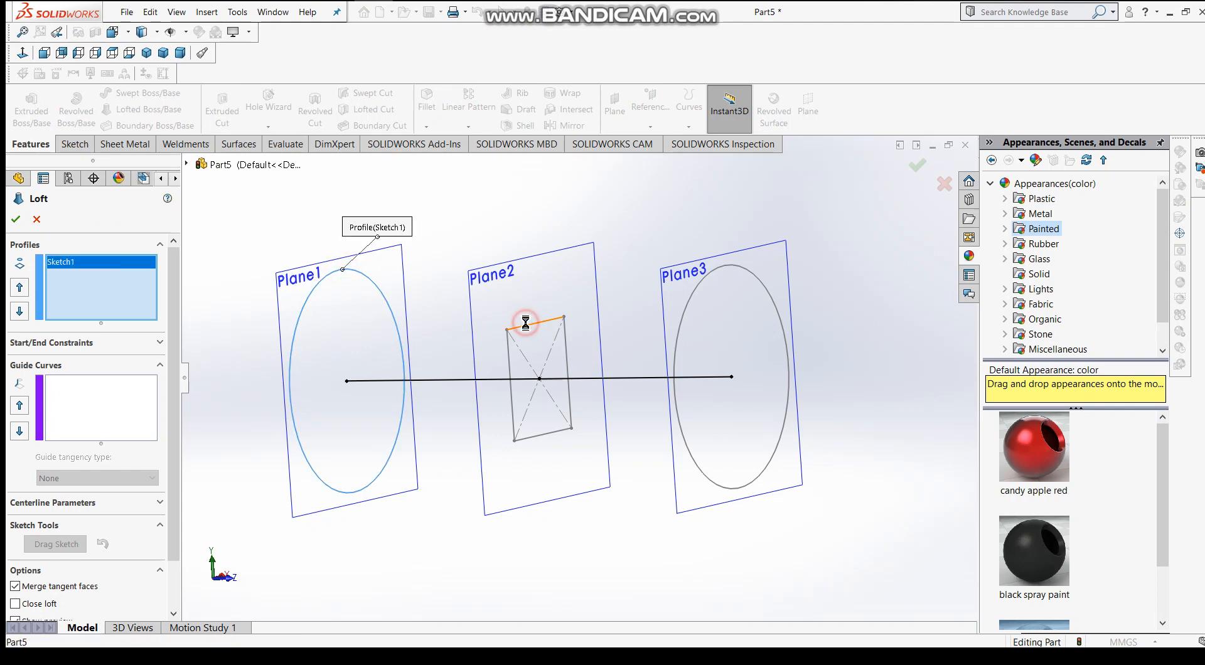
click(721, 268)
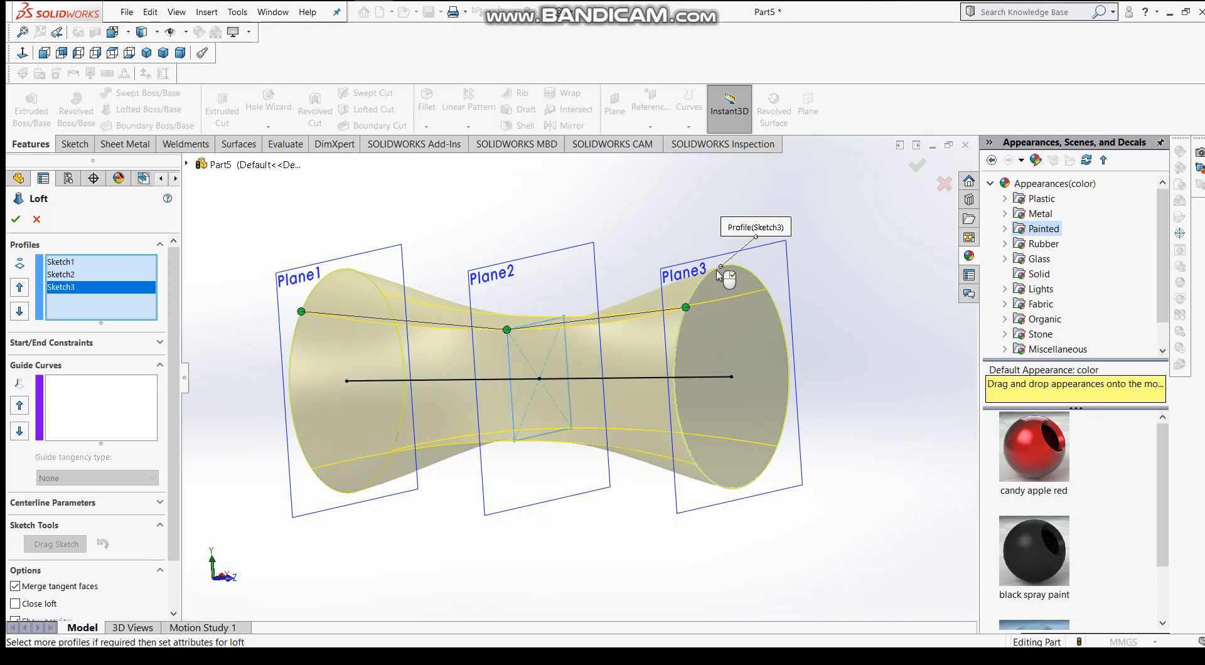
Step: Remove the square from the loft profiles and add it again as the last profile
middle_drag(438, 541, 450, 550)
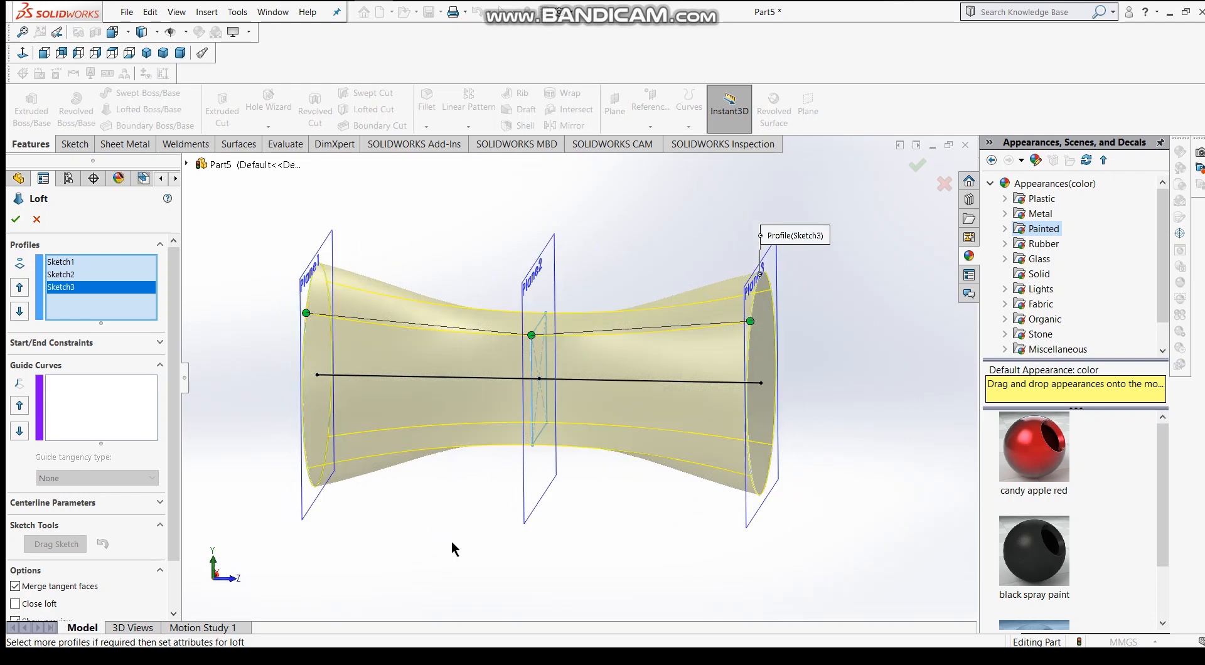
middle_drag(453, 500, 406, 571)
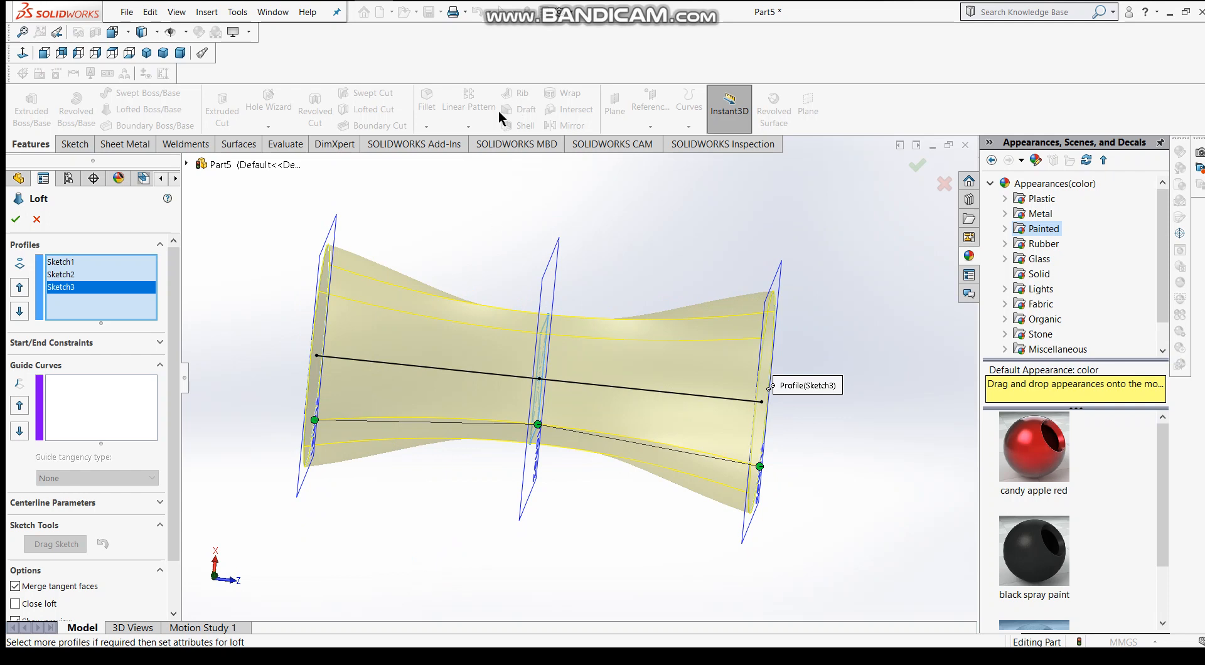
middle_drag(869, 509, 635, 309)
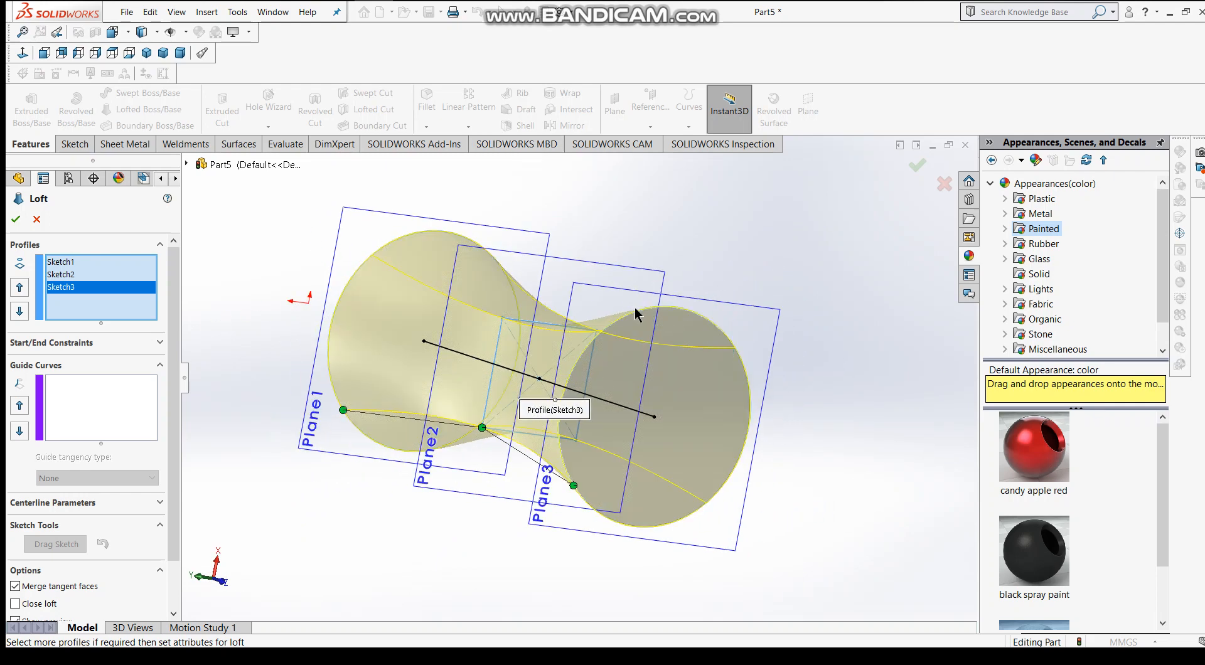
click(500, 333)
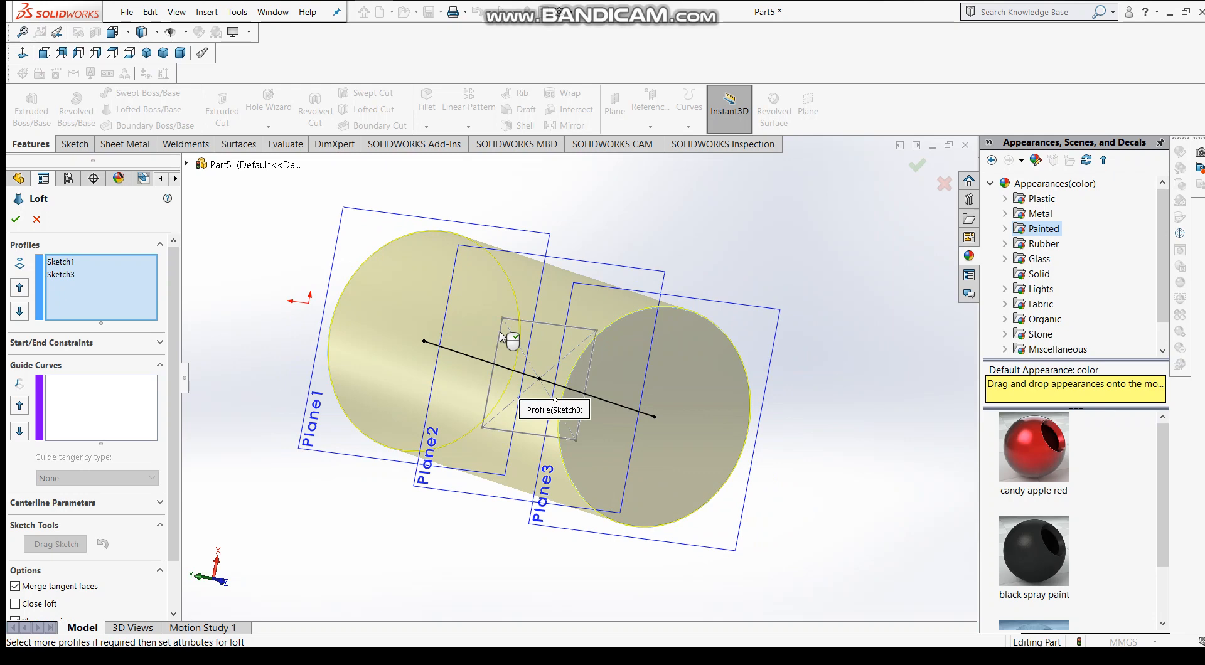
middle_drag(408, 584, 458, 565)
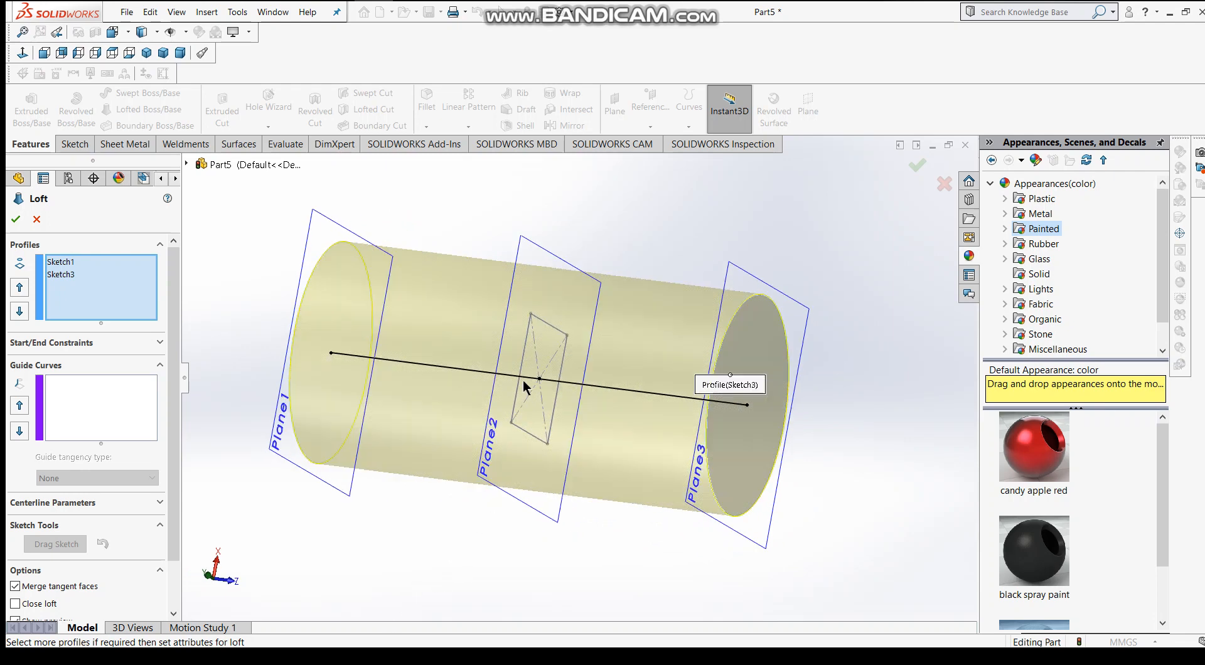
click(524, 351)
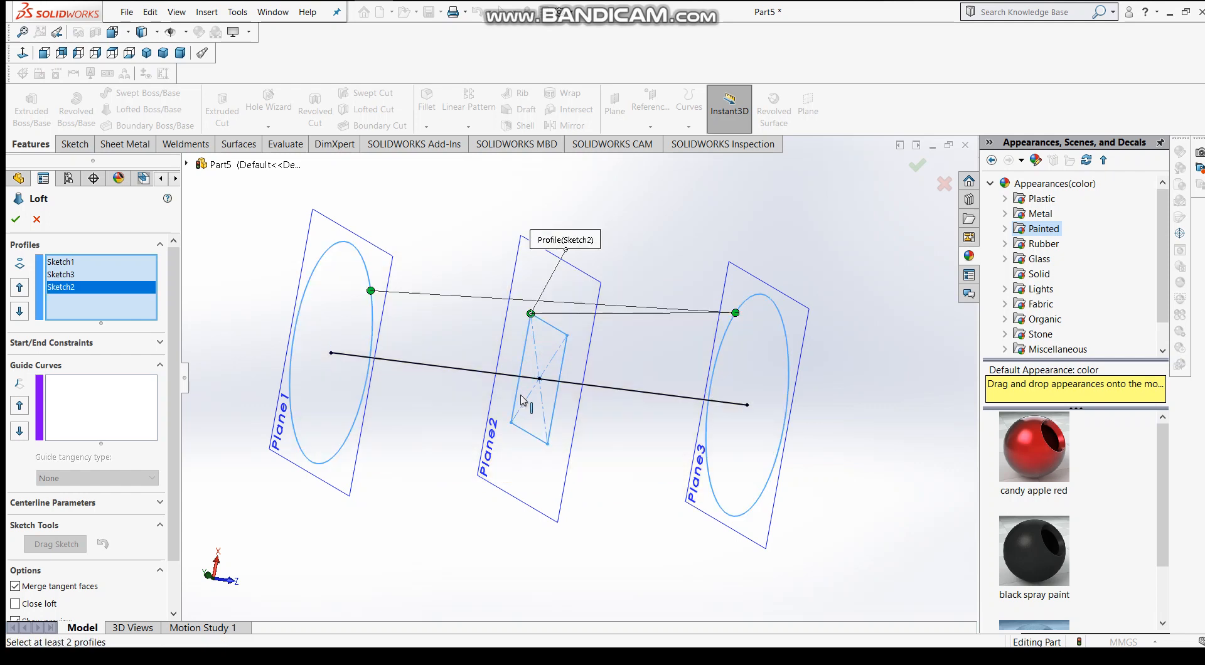
Step: Clear the loft profiles and reselect them in order: Plane1 circle, Plane2 square, Plane3 circle
click(73, 287)
right_click(89, 276)
click(151, 281)
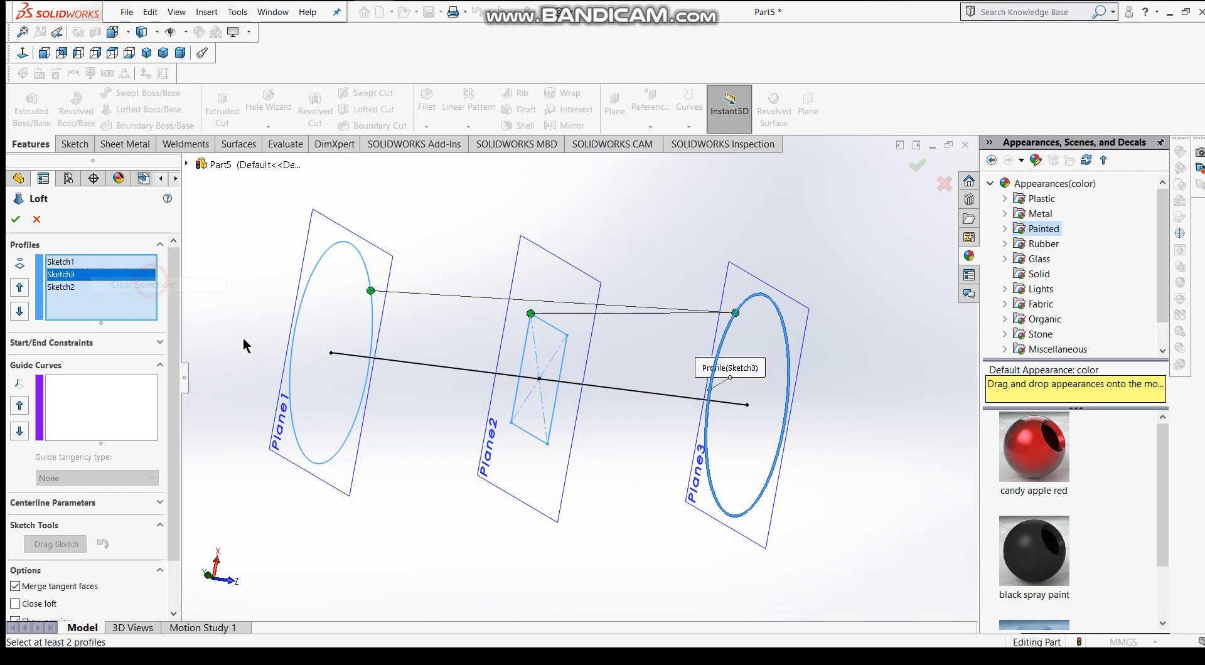
click(317, 263)
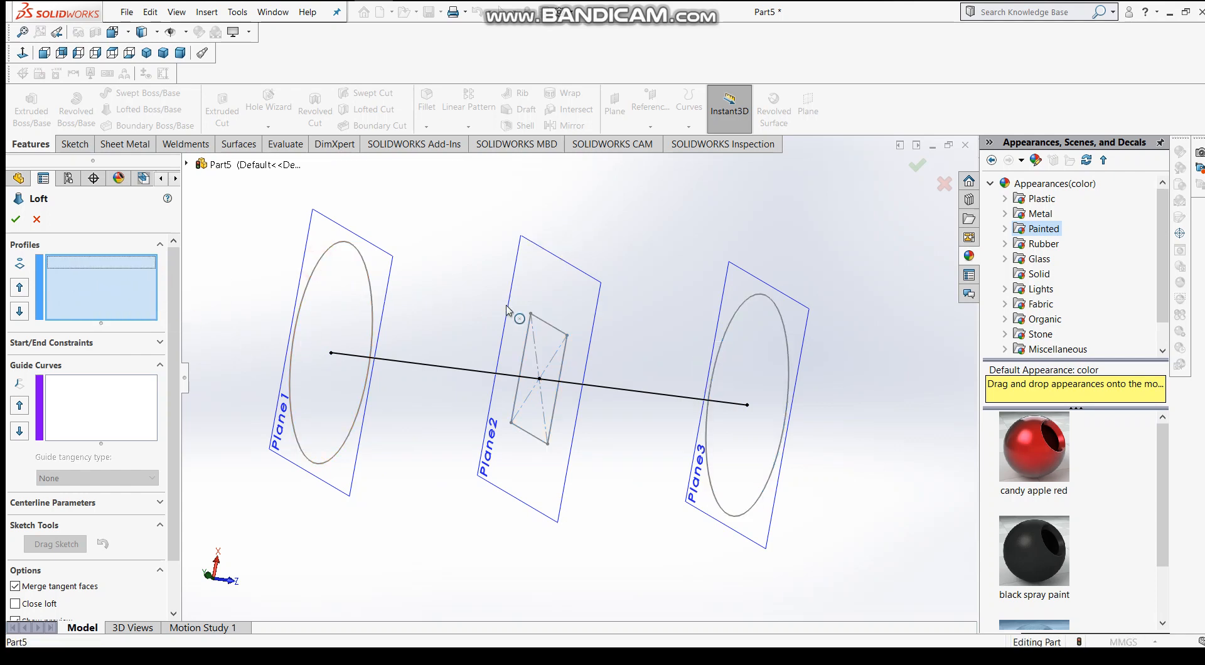
click(527, 333)
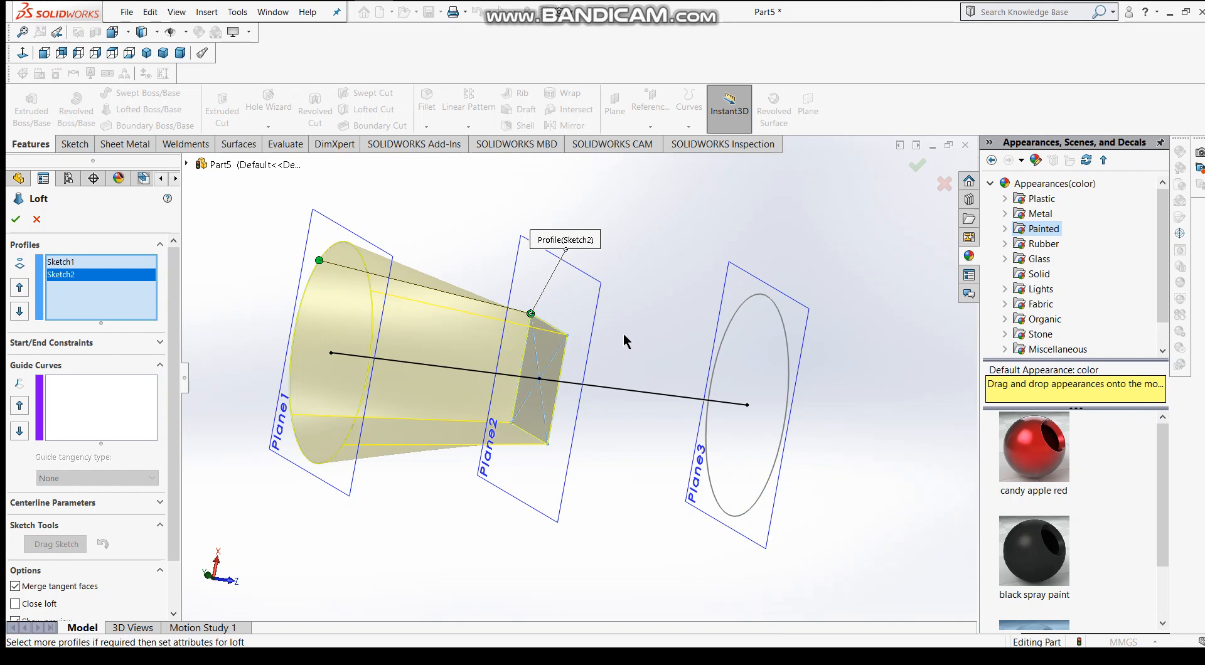
click(727, 332)
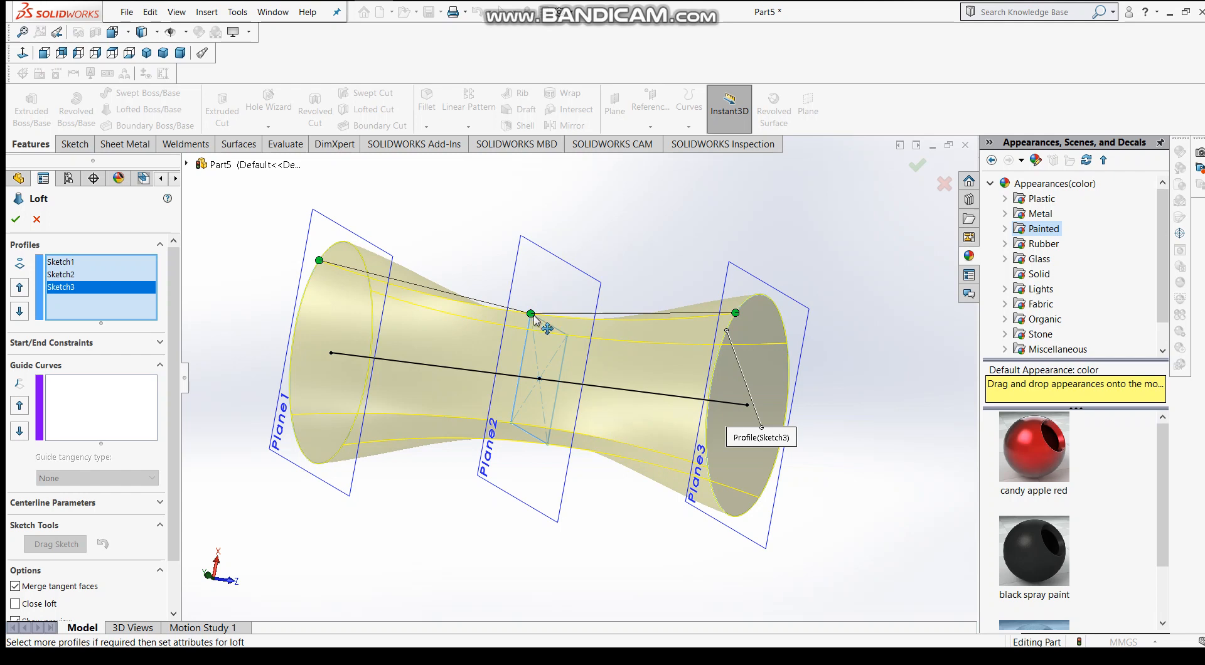
Step: Move the loft connector on the square to the other end of the same edge to twist the loft
drag(533, 315, 528, 344)
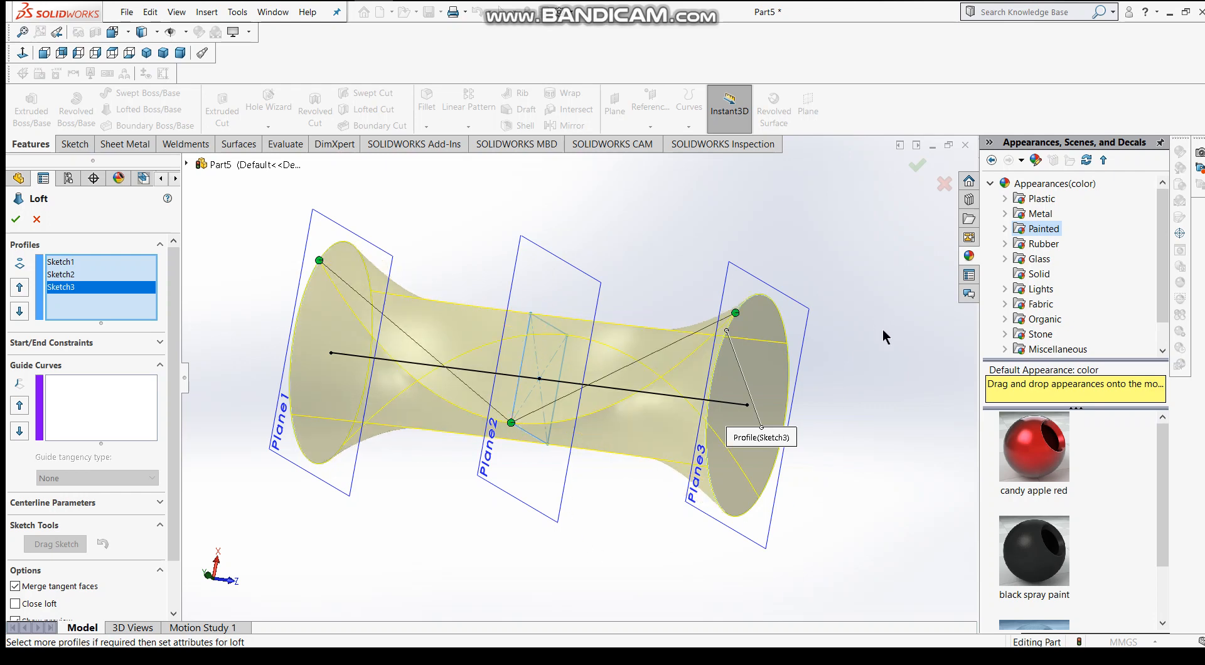
middle_drag(883, 331, 898, 283)
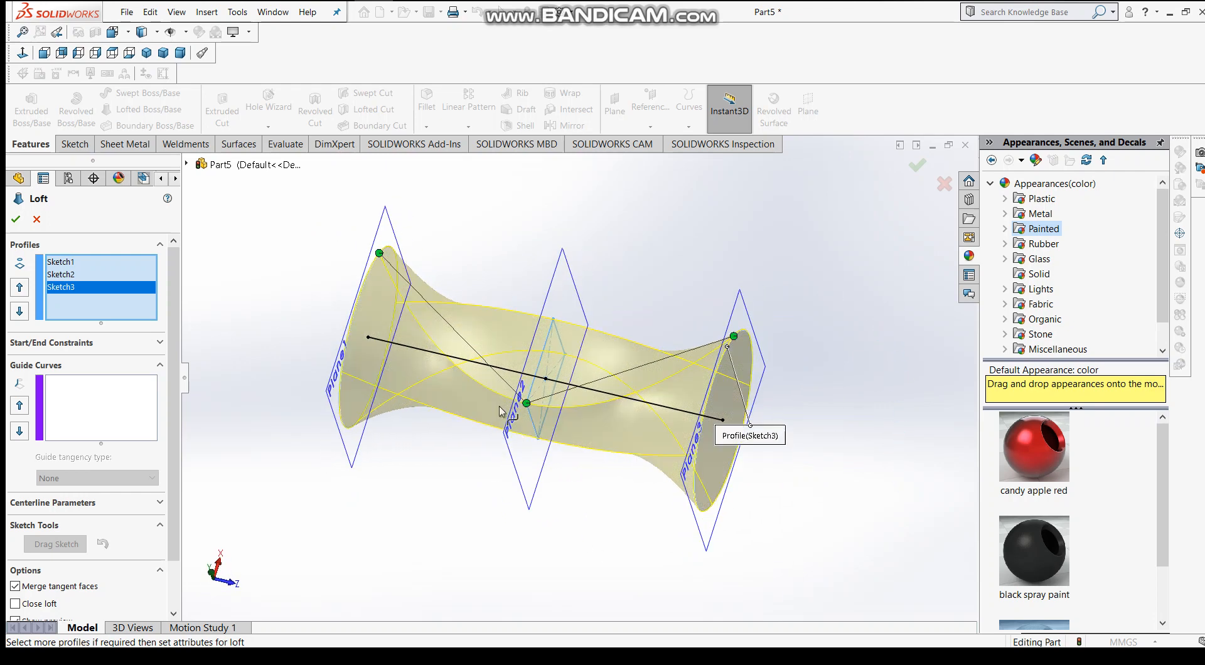
Step: Move the square's loft connector to the corner in line with the connectors on the two circles to untwist the loft
drag(526, 403, 538, 438)
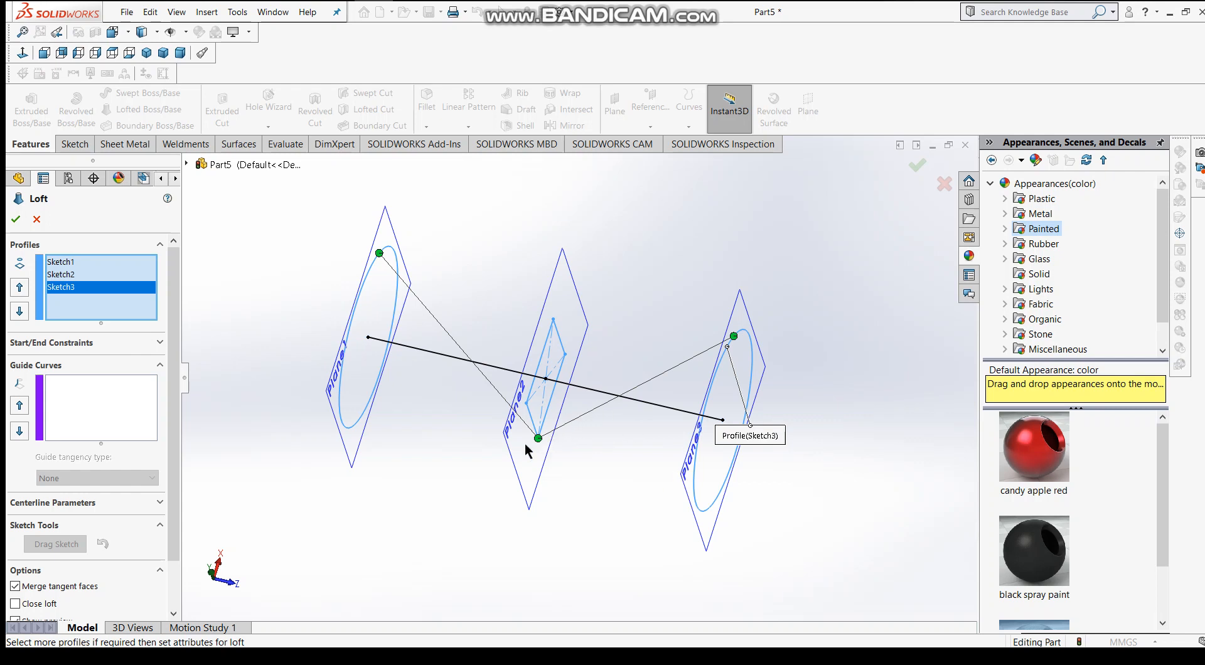
mouse_move(538, 439)
mouse_down()
mouse_move(528, 403)
mouse_move(556, 322)
mouse_up()
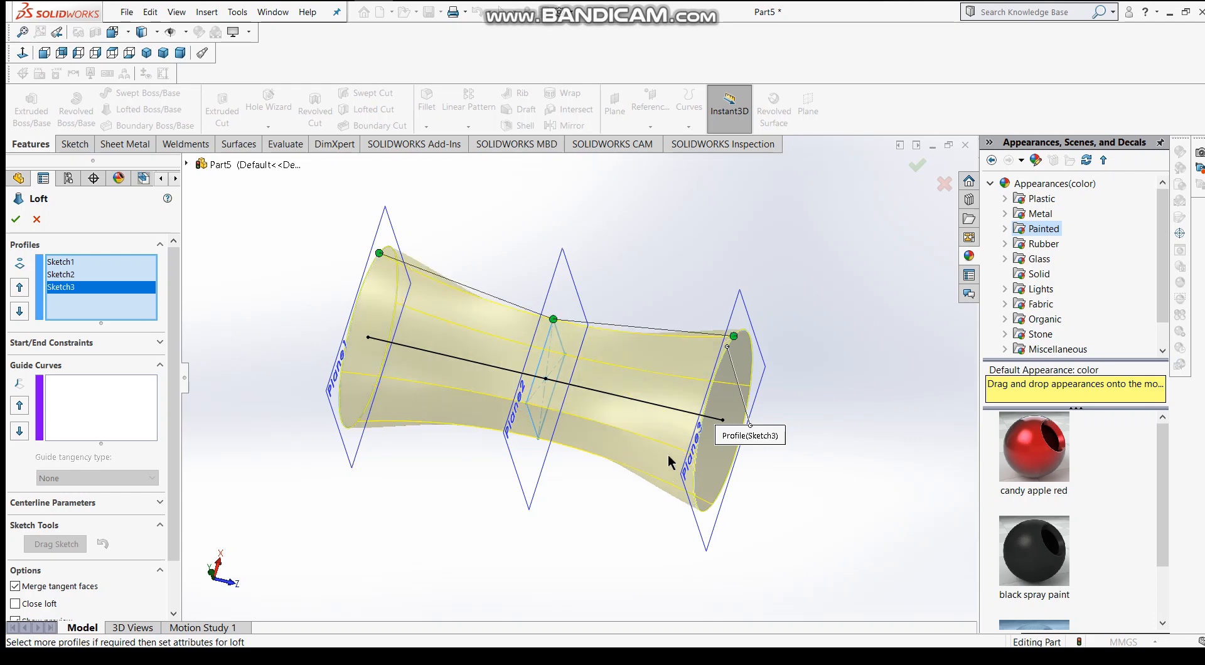
mouse_move(865, 408)
middle_down()
mouse_move(863, 315)
mouse_move(845, 347)
mouse_move(843, 536)
mouse_move(861, 417)
middle_up()
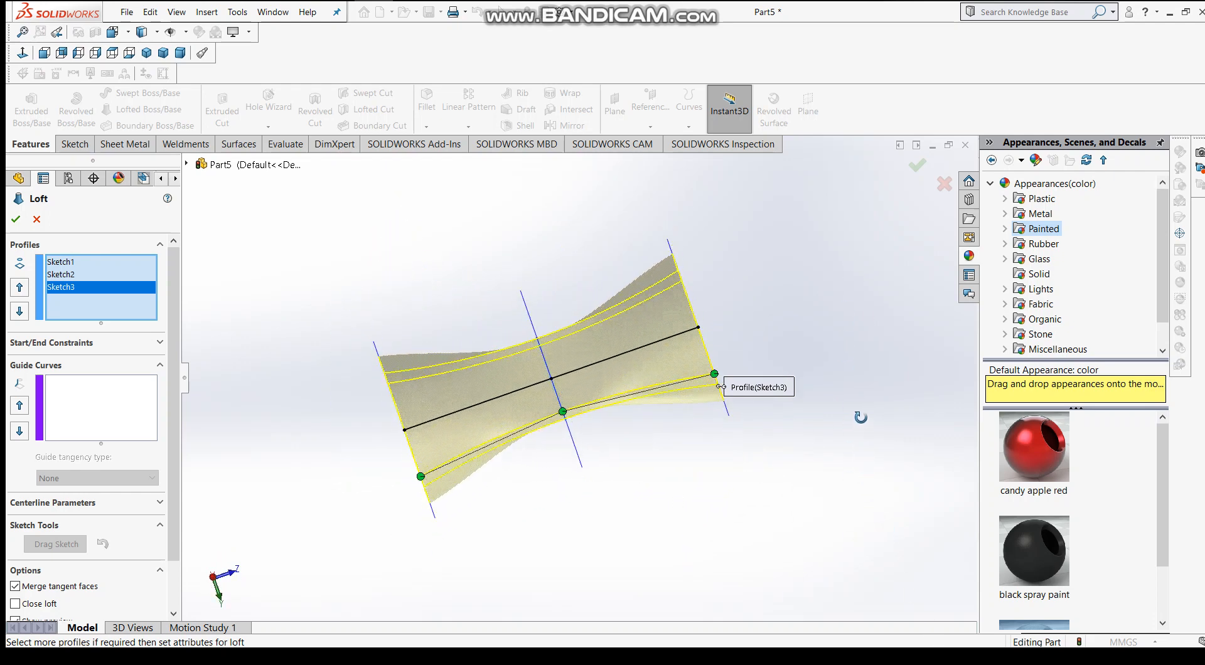
Step: Try the 3D sketch centre line as a guide curve for the loft and remove it from the selection
click(104, 419)
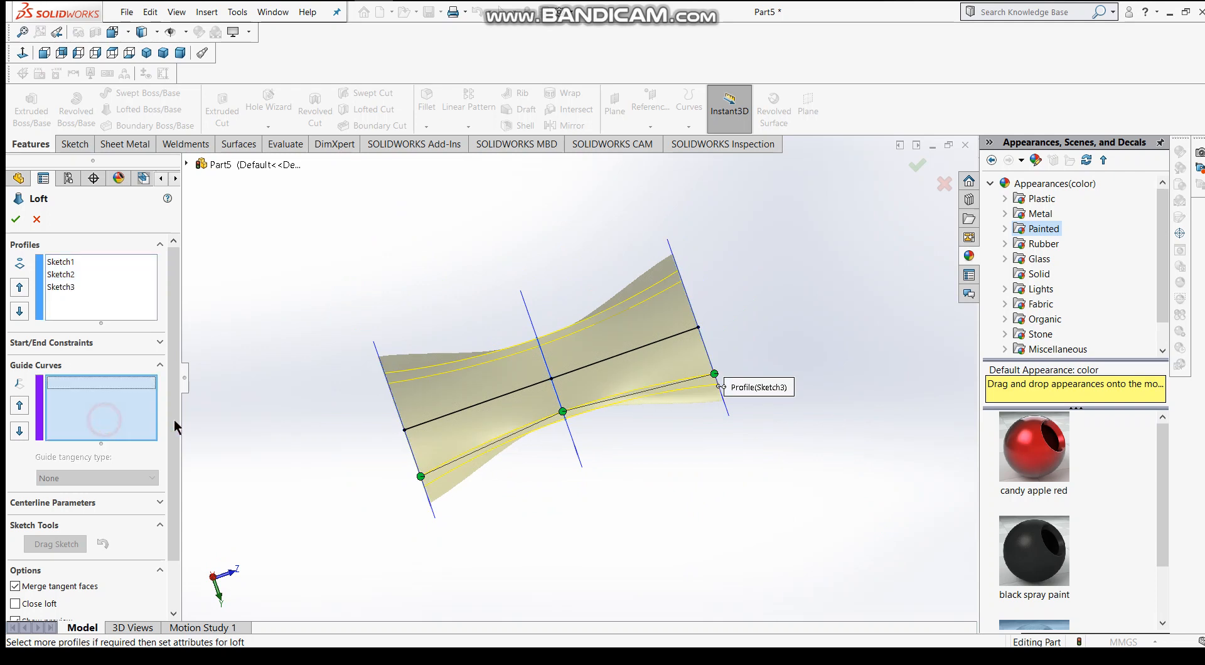
click(466, 409)
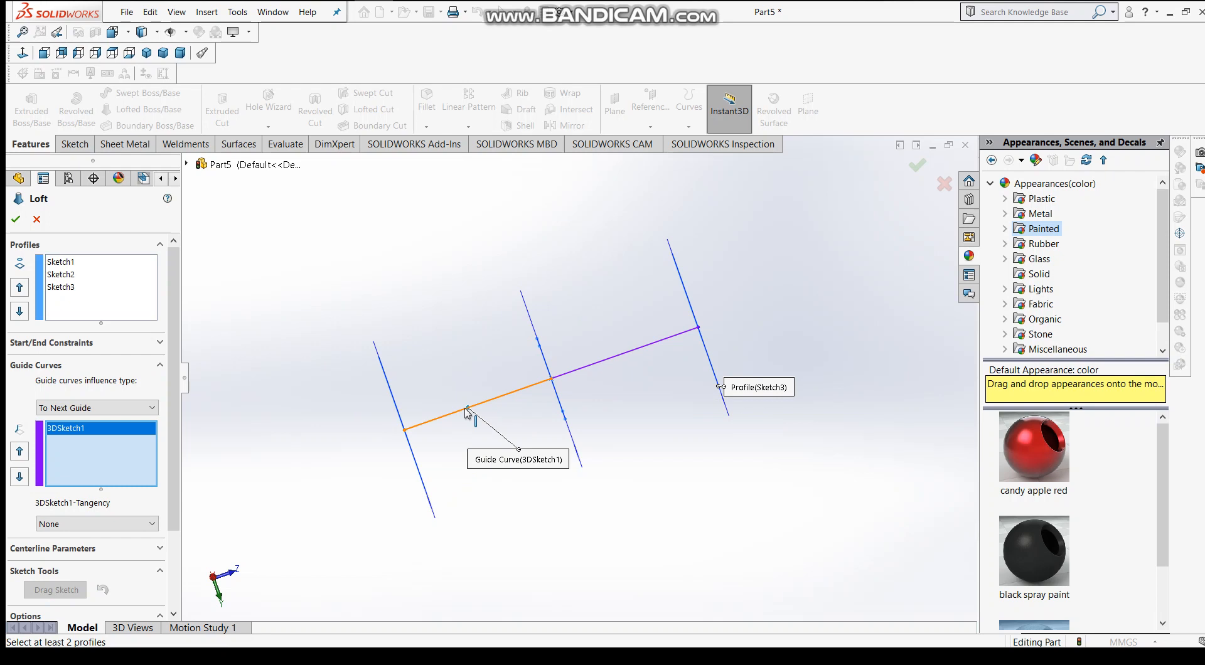
right_click(126, 432)
click(153, 451)
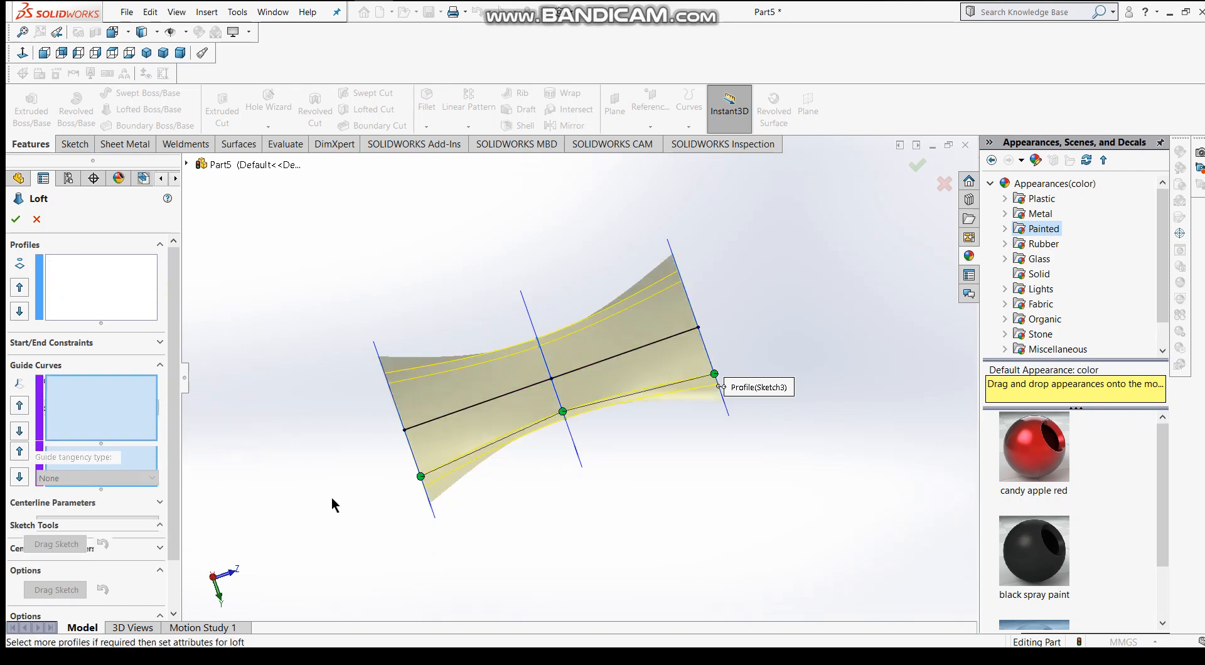
Step: Shift the loft connectors along the Plane3 circle and the Plane1 circle
middle_drag(266, 344, 293, 472)
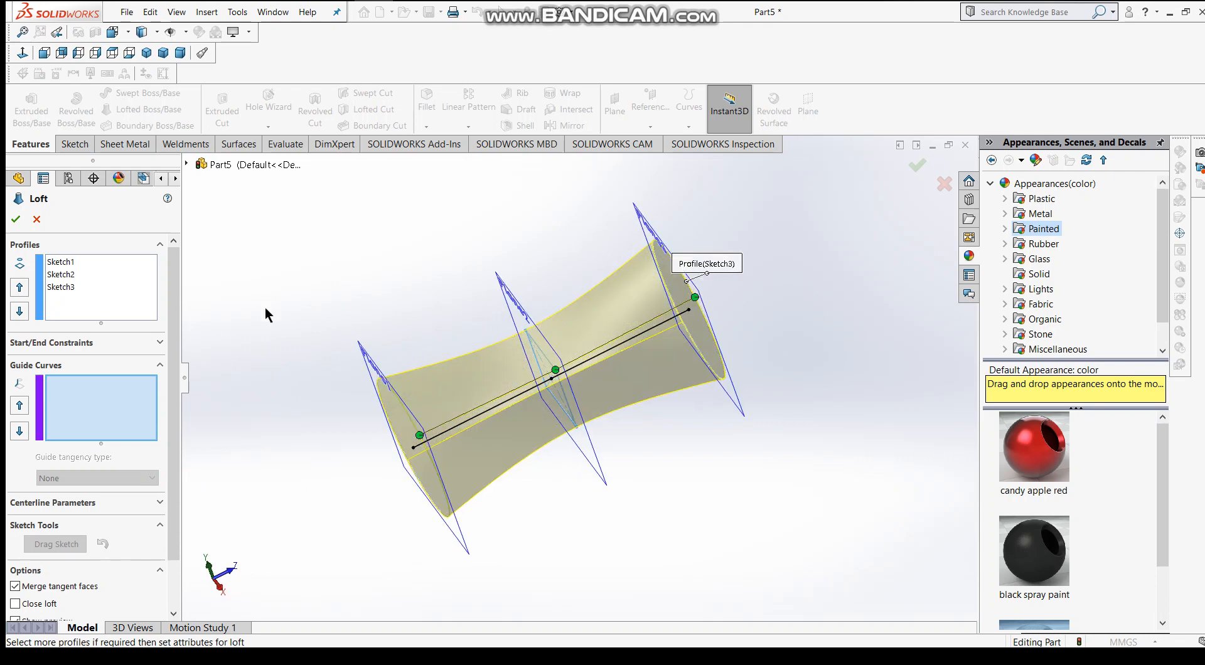
mouse_move(265, 307)
middle_down()
mouse_move(303, 458)
mouse_move(322, 468)
middle_up()
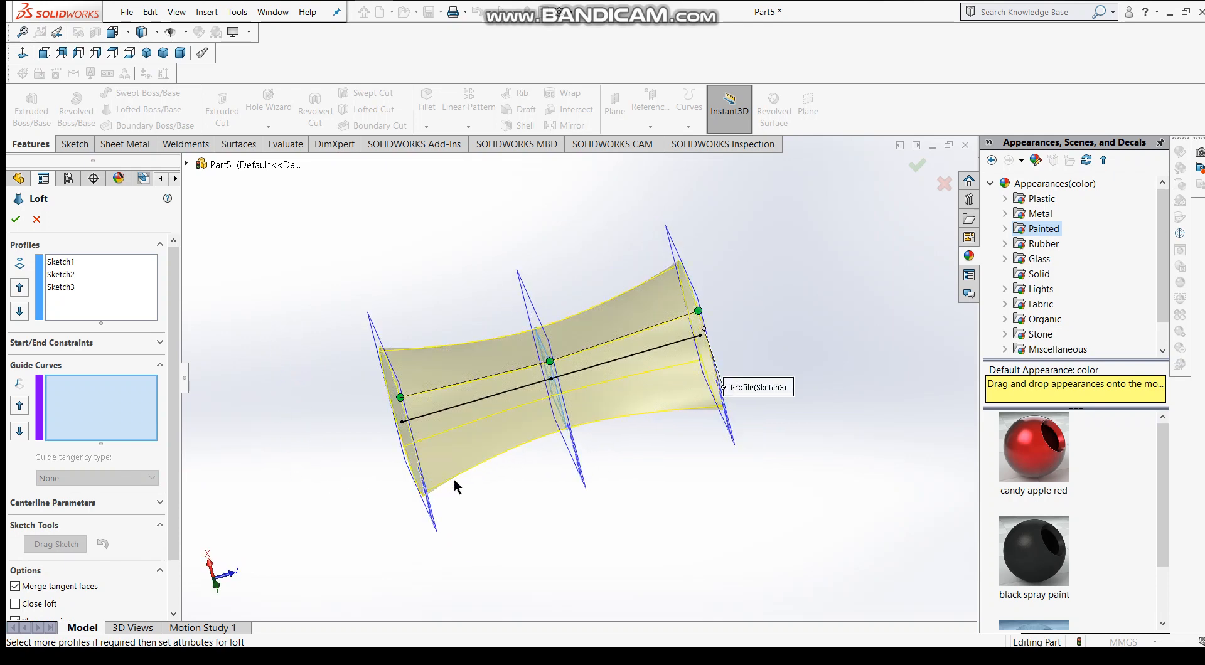
mouse_move(576, 570)
middle_down()
mouse_move(552, 513)
mouse_move(567, 494)
middle_up()
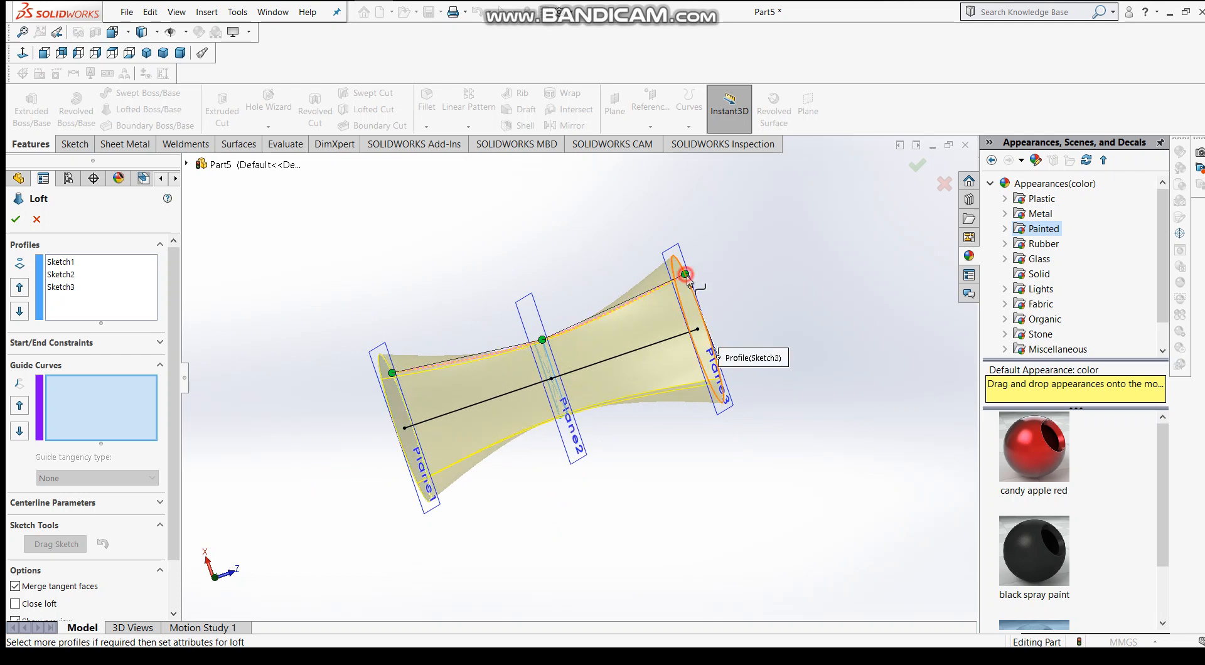
mouse_move(685, 274)
mouse_down()
mouse_move(691, 323)
mouse_move(683, 268)
mouse_up()
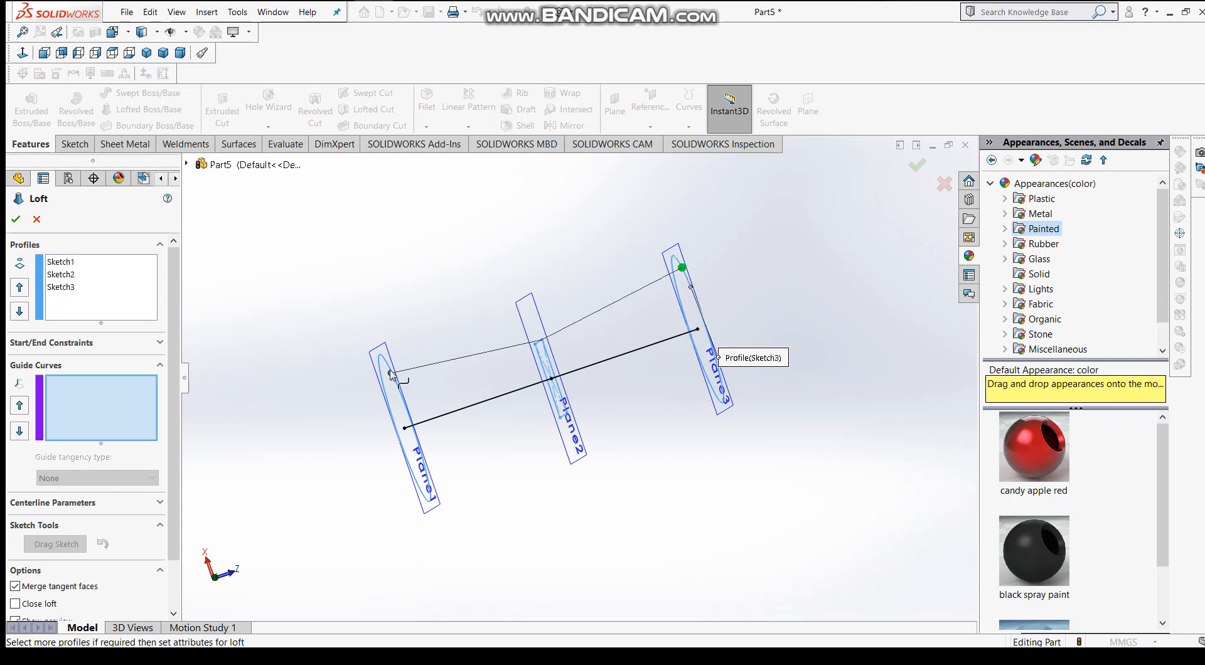
drag(390, 373, 411, 422)
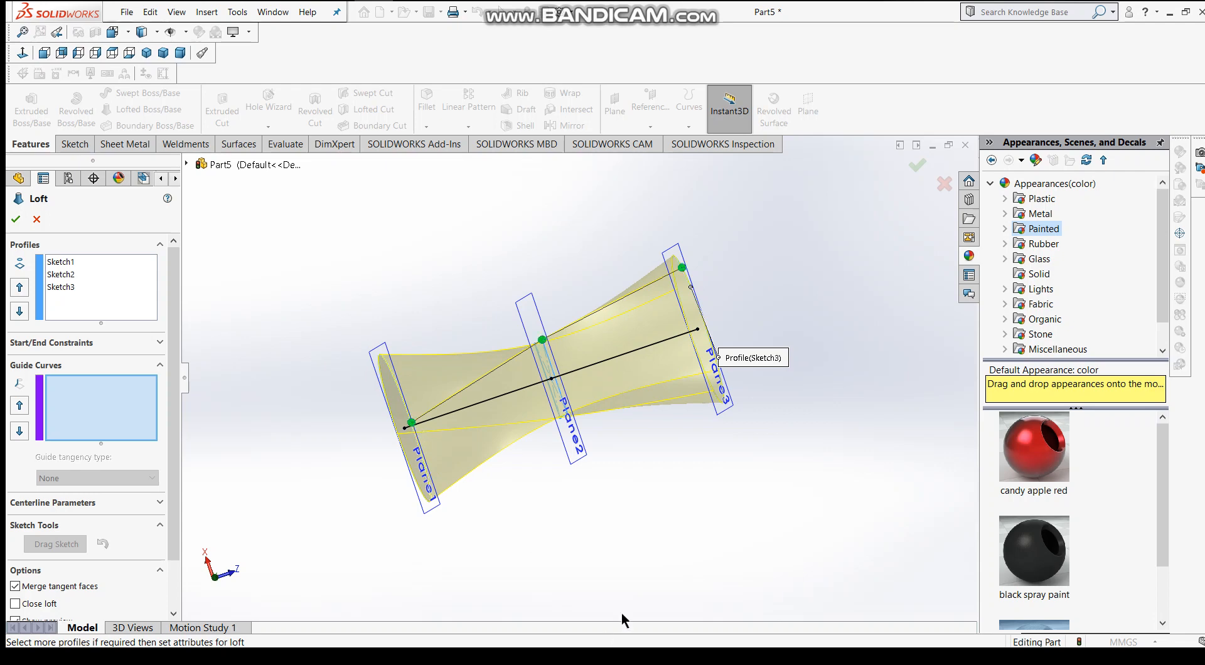
Step: Move the Plane1 circle's connector back in line with the square's connector and create the loft
mouse_move(600, 555)
middle_down()
mouse_move(611, 458)
mouse_move(699, 414)
mouse_move(616, 487)
mouse_move(584, 536)
mouse_move(627, 527)
mouse_move(637, 556)
mouse_move(646, 516)
mouse_move(651, 554)
middle_up()
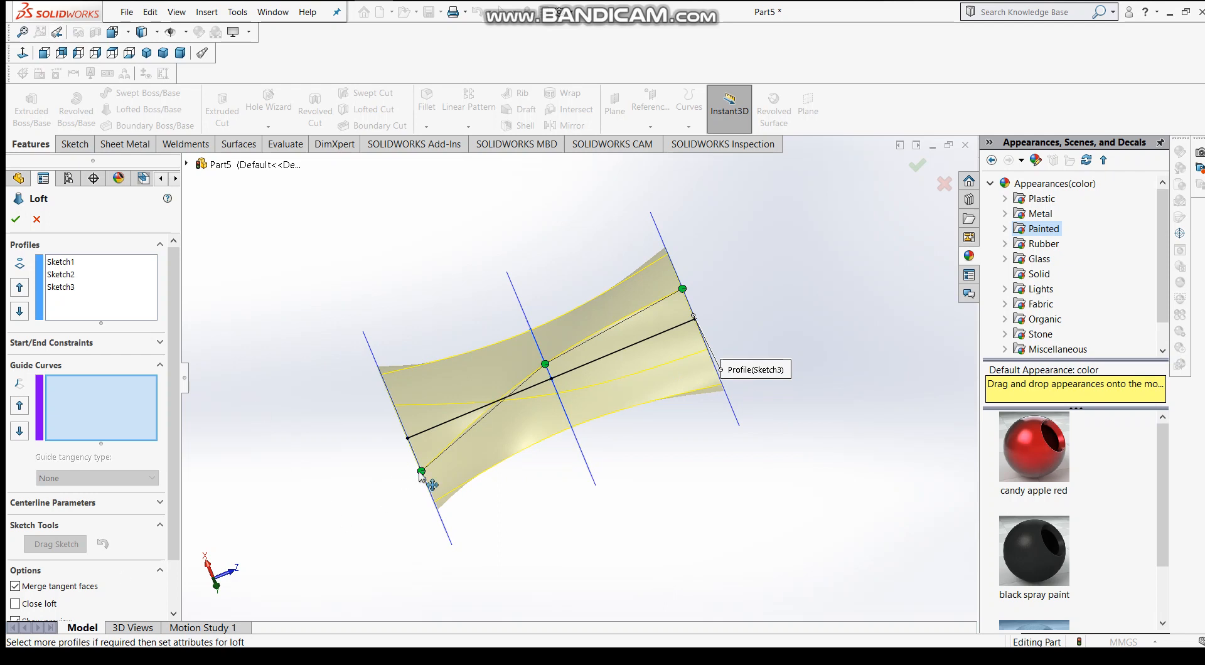
drag(420, 471, 402, 431)
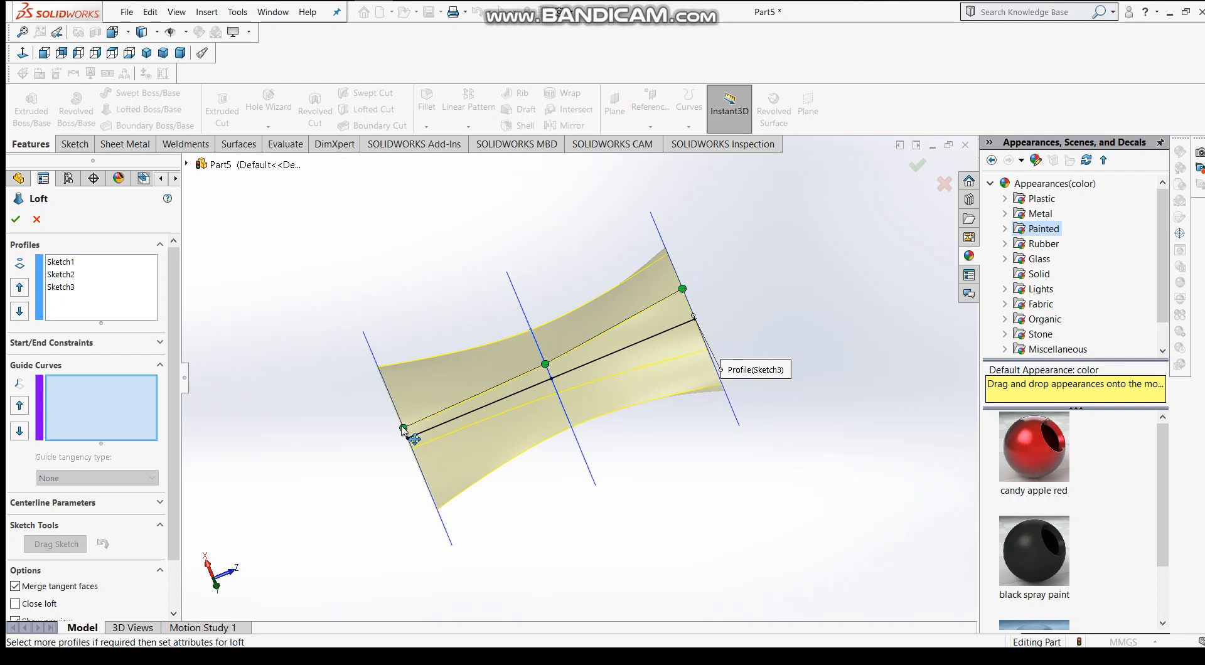
drag(403, 428, 404, 423)
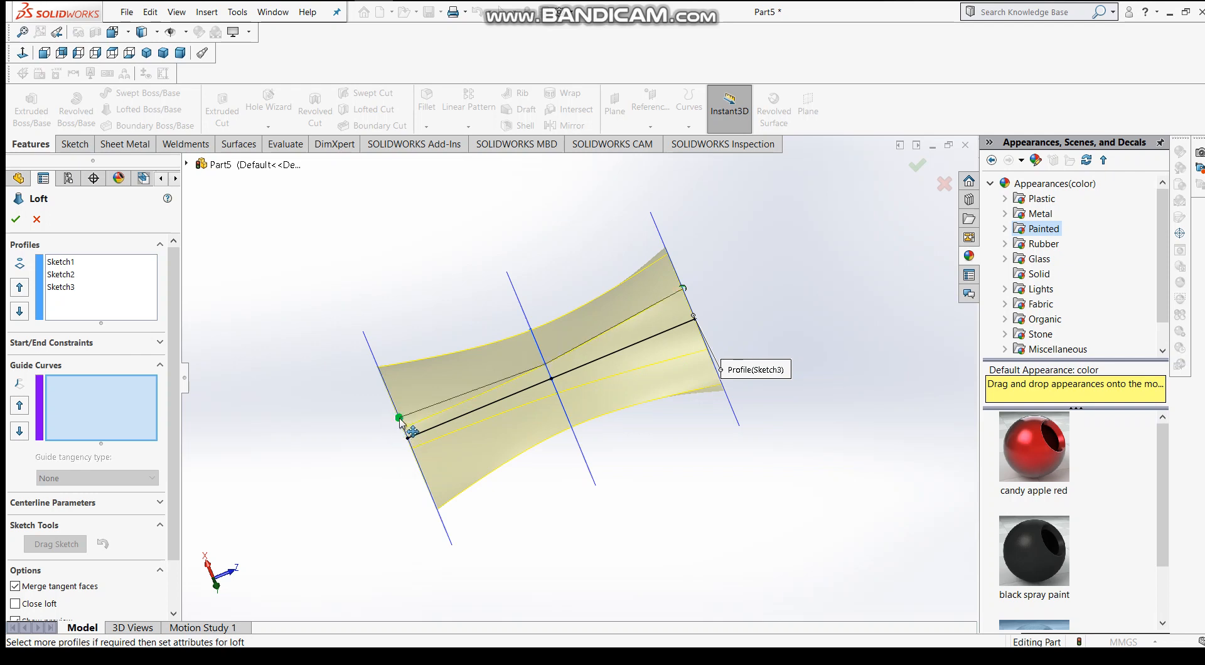
middle_drag(283, 425, 307, 468)
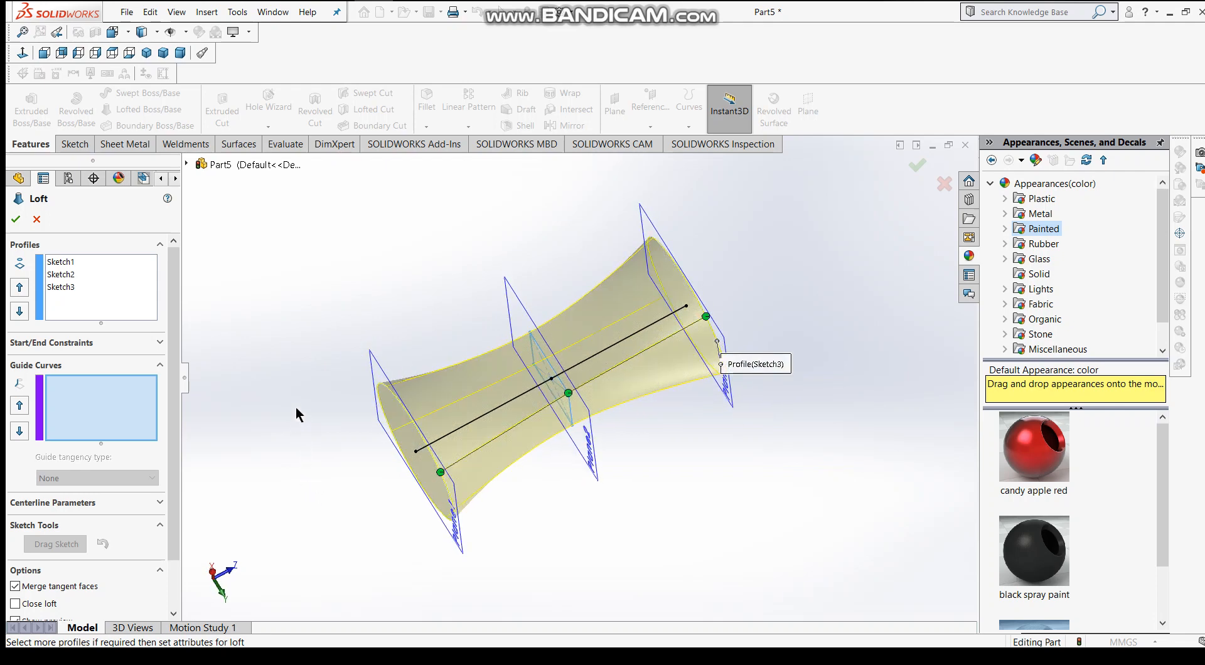
middle_drag(296, 407, 338, 409)
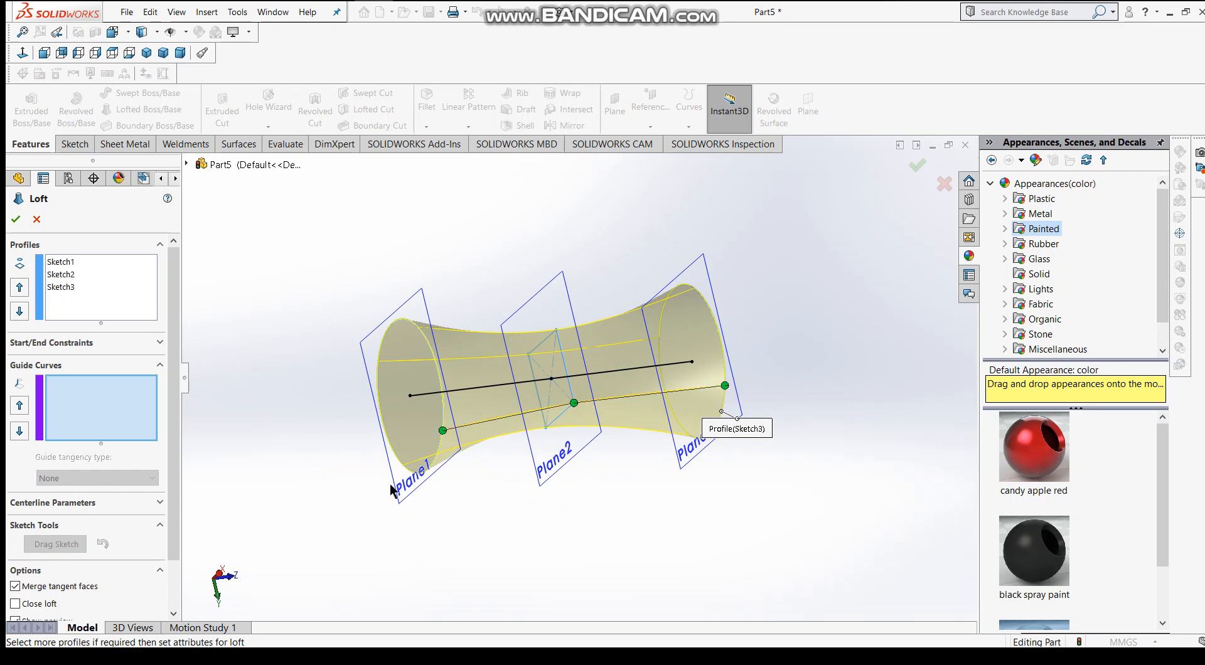
click(15, 219)
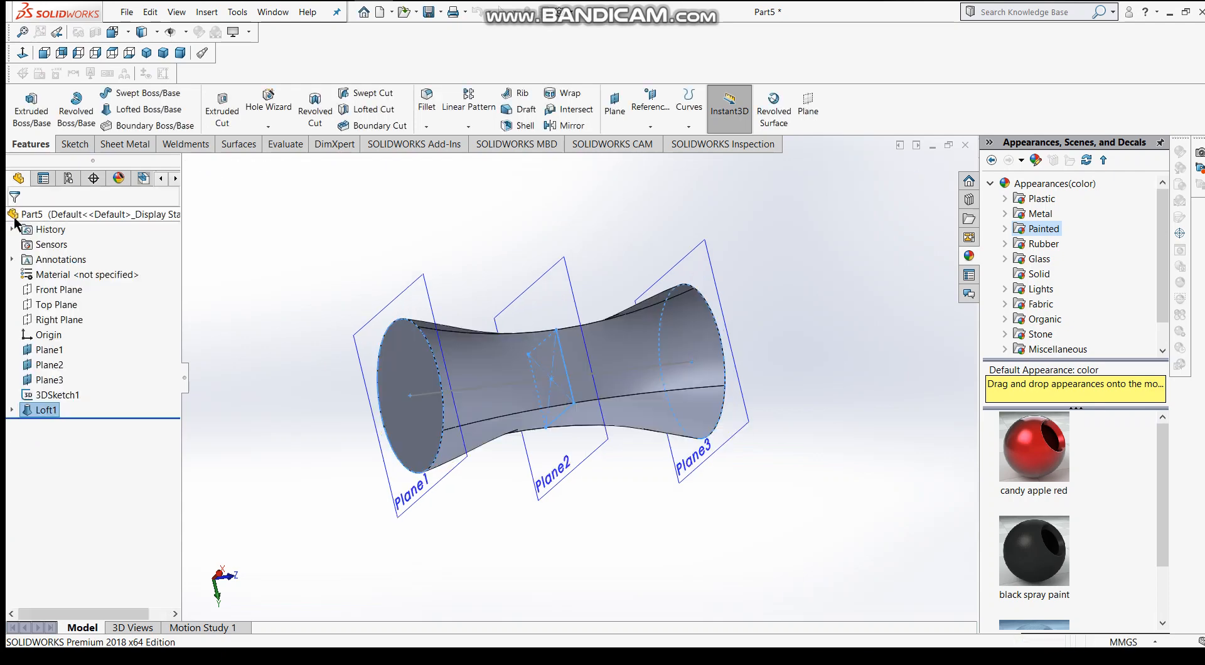
Step: Hide the reference planes Plane1, Plane2 and Plane3
right_click(45, 350)
click(78, 331)
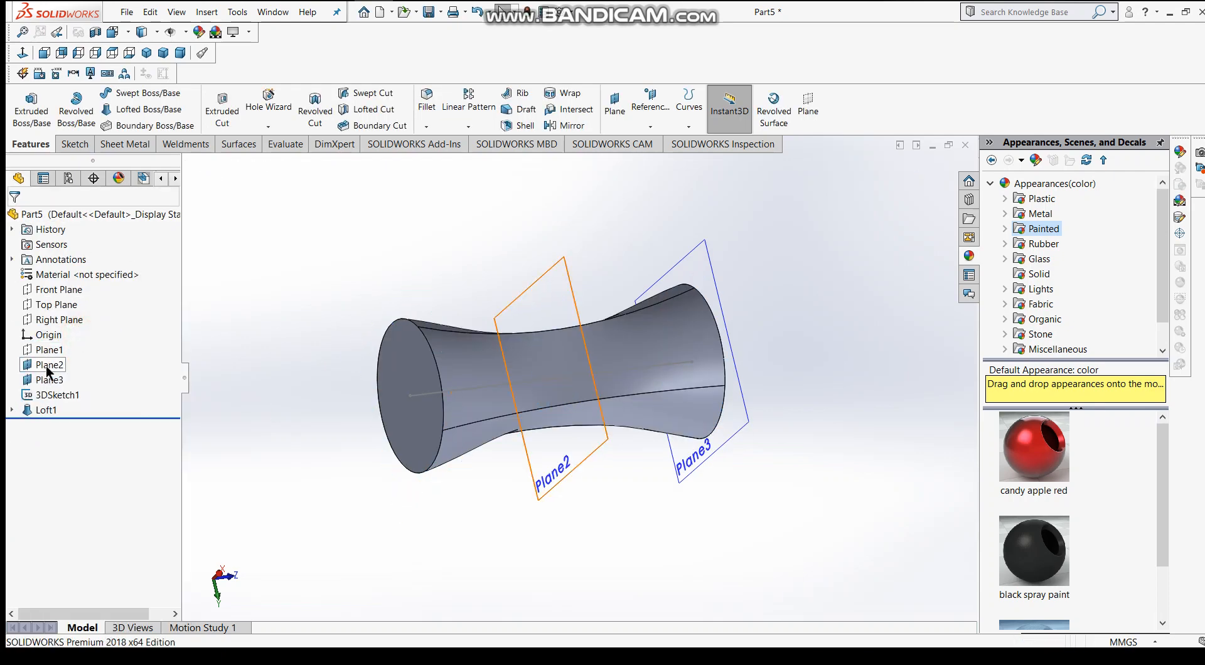
right_click(41, 365)
click(75, 339)
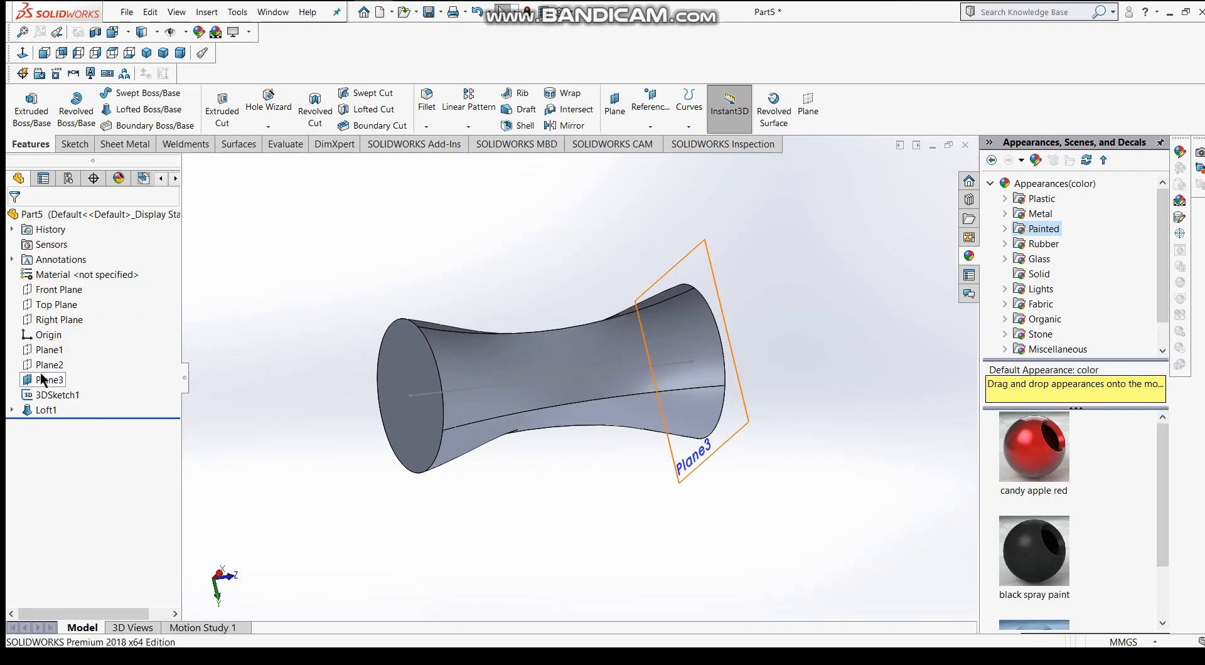
right_click(35, 380)
click(71, 337)
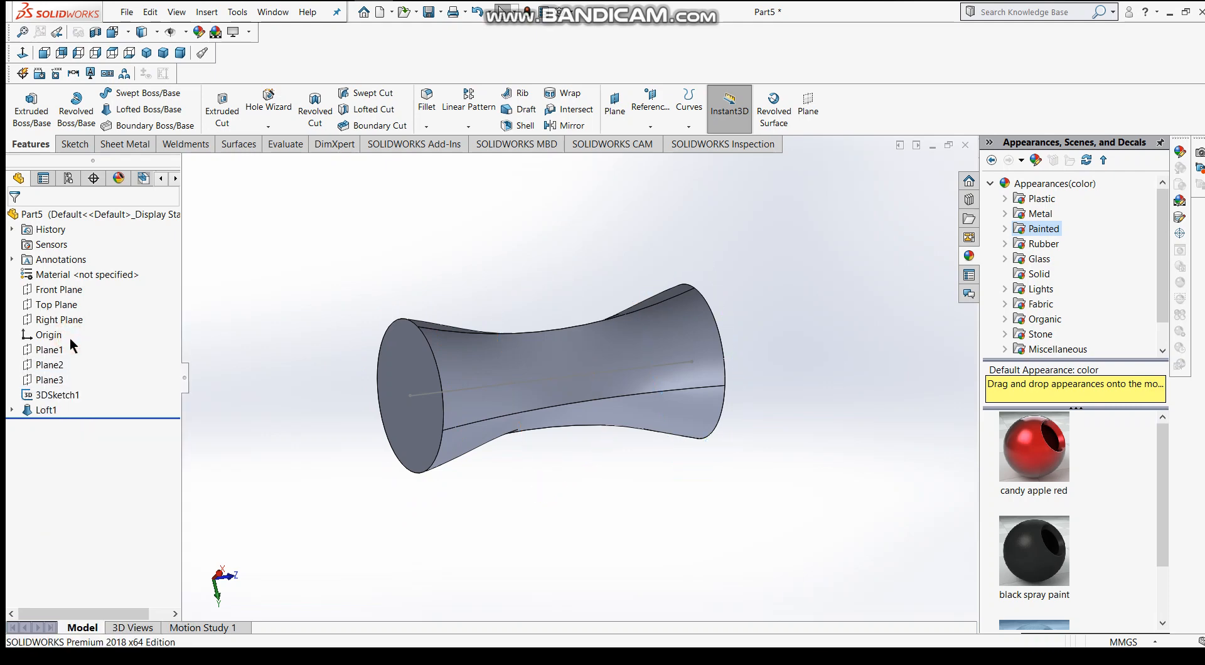
Step: Start a Shell feature with both circular end faces of the loft as the faces to remove
middle_drag(390, 508, 374, 535)
key(space)
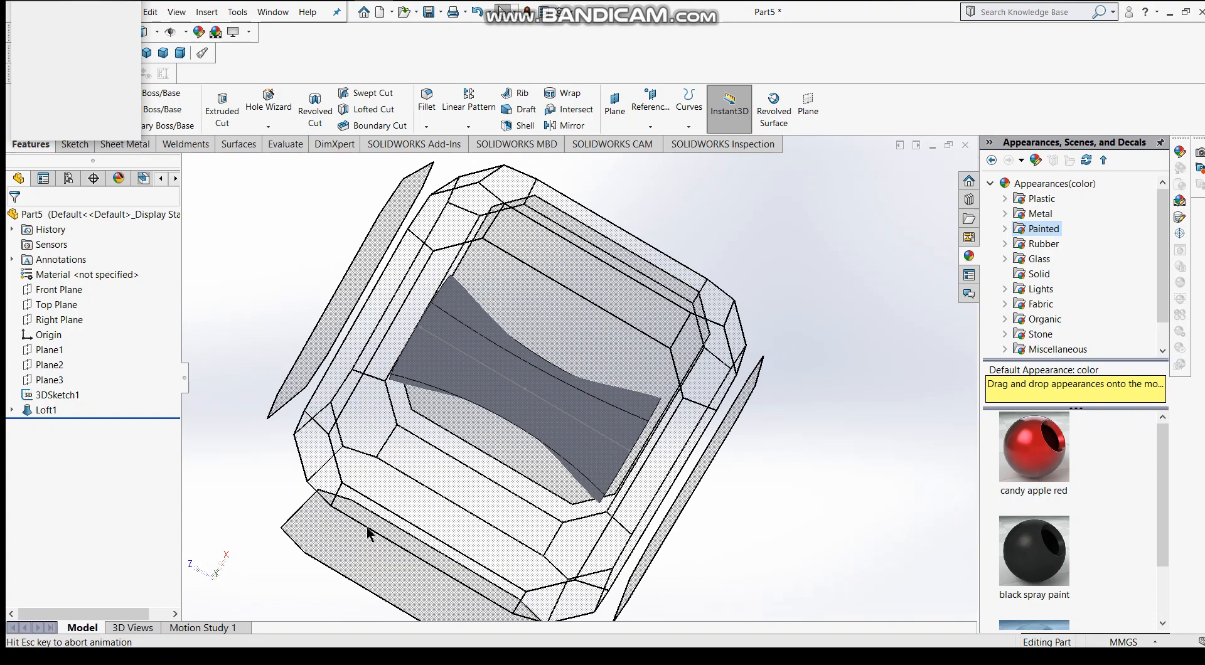
click(425, 445)
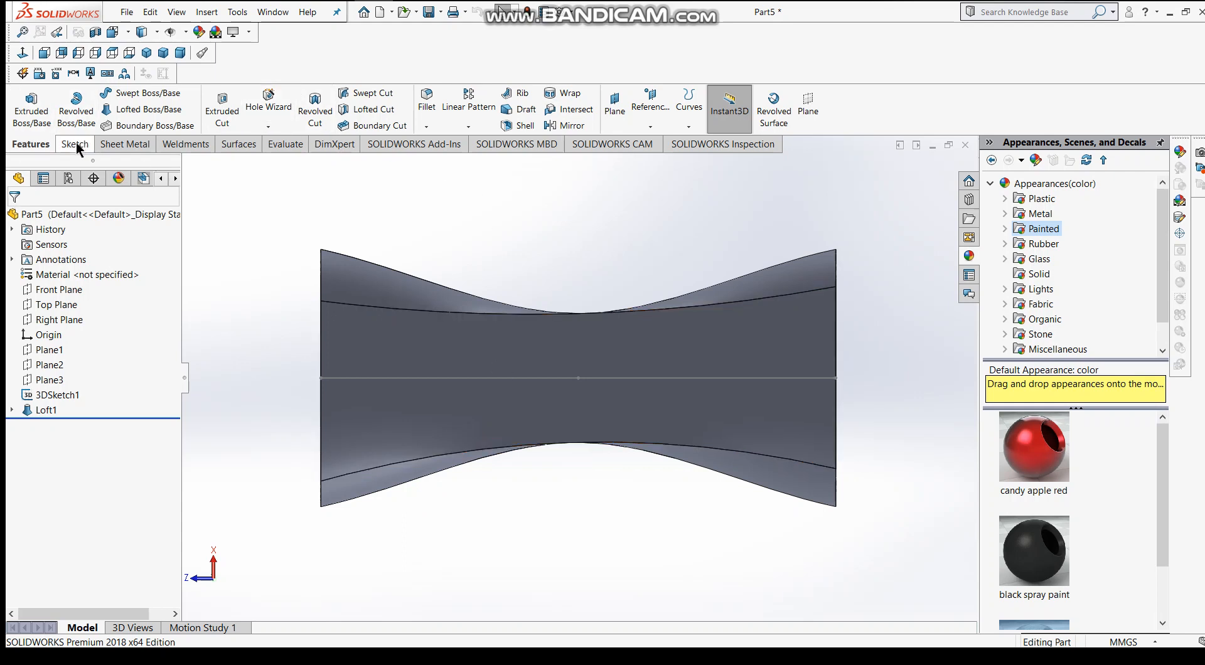
click(528, 125)
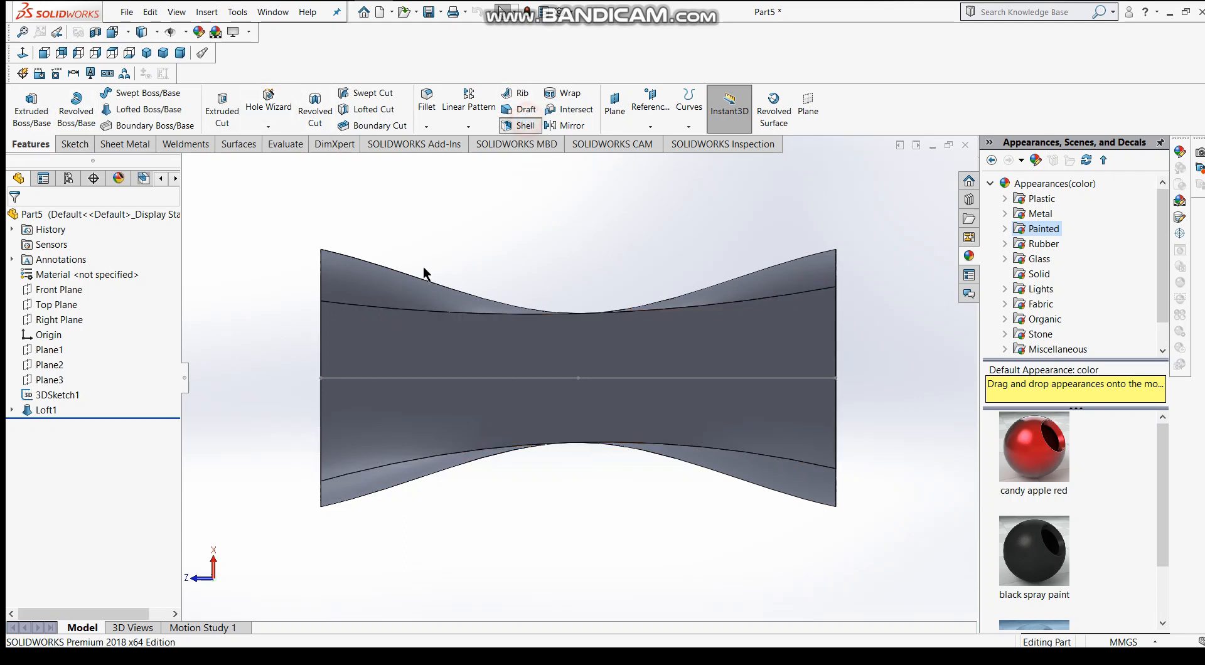
middle_drag(277, 262, 320, 269)
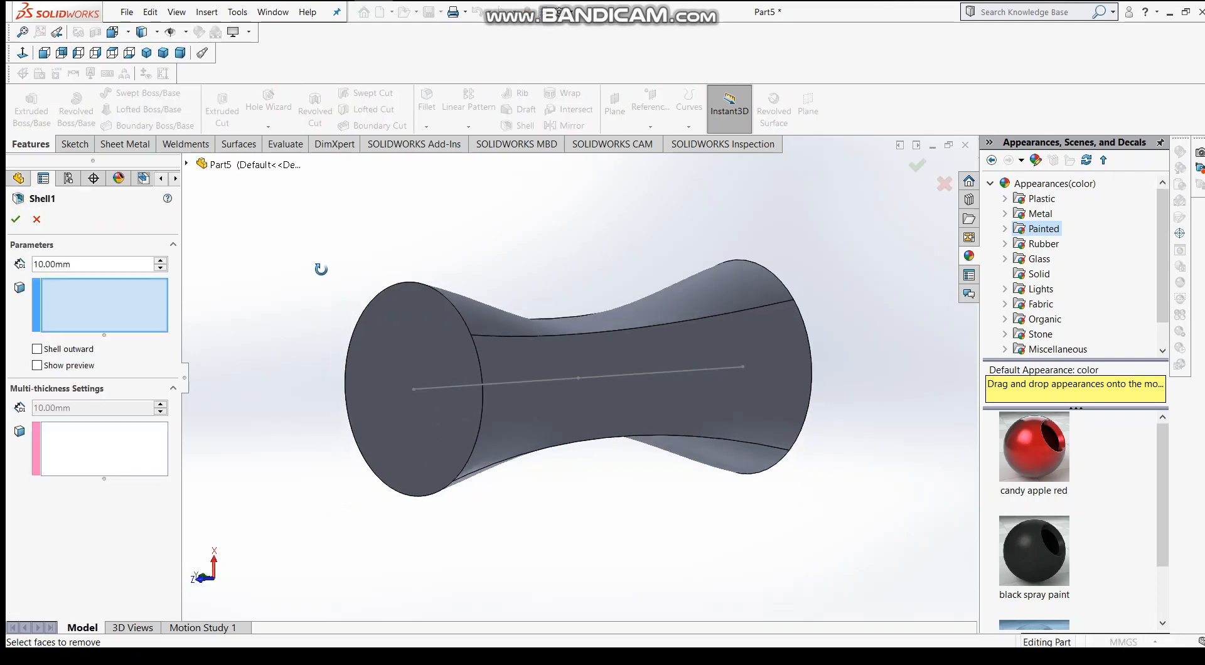
click(433, 380)
middle_drag(329, 374, 739, 359)
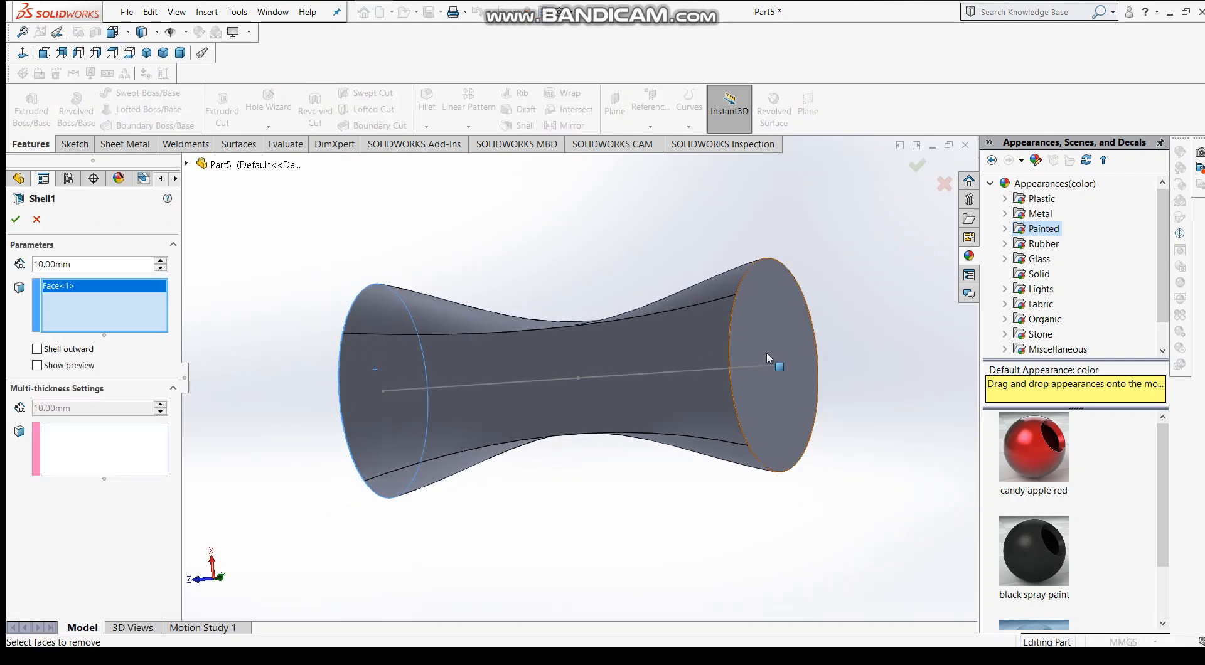
click(767, 352)
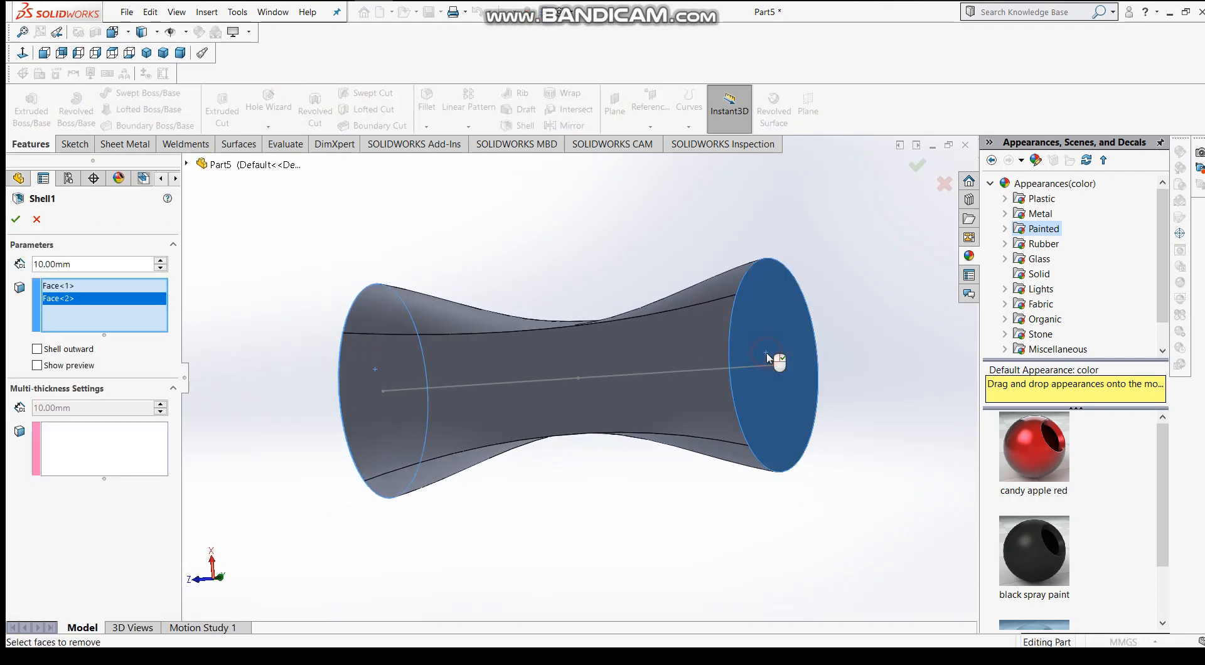
Step: Set the shell thickness to 4 mm and create the shell
click(93, 265)
click(93, 270)
key(BackSpace)
key(BackSpace)
key(BackSpace)
key(BackSpace)
key(BackSpace)
key(BackSpace)
key(BackSpace)
text(4)
key(Return)
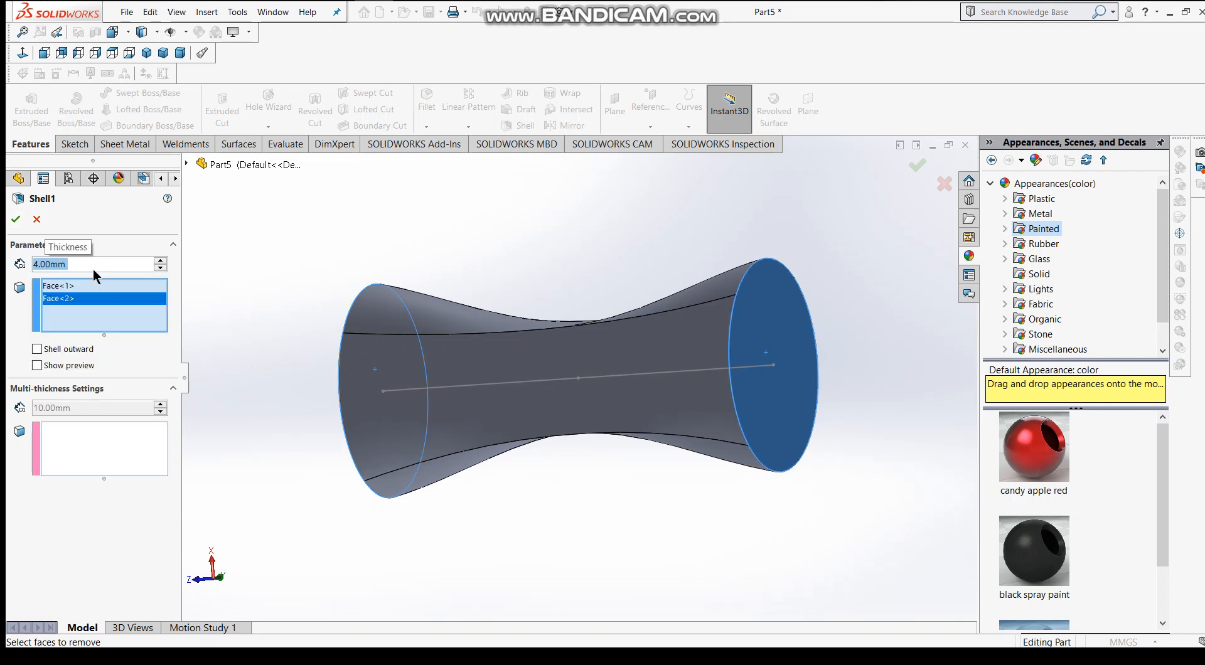
click(17, 221)
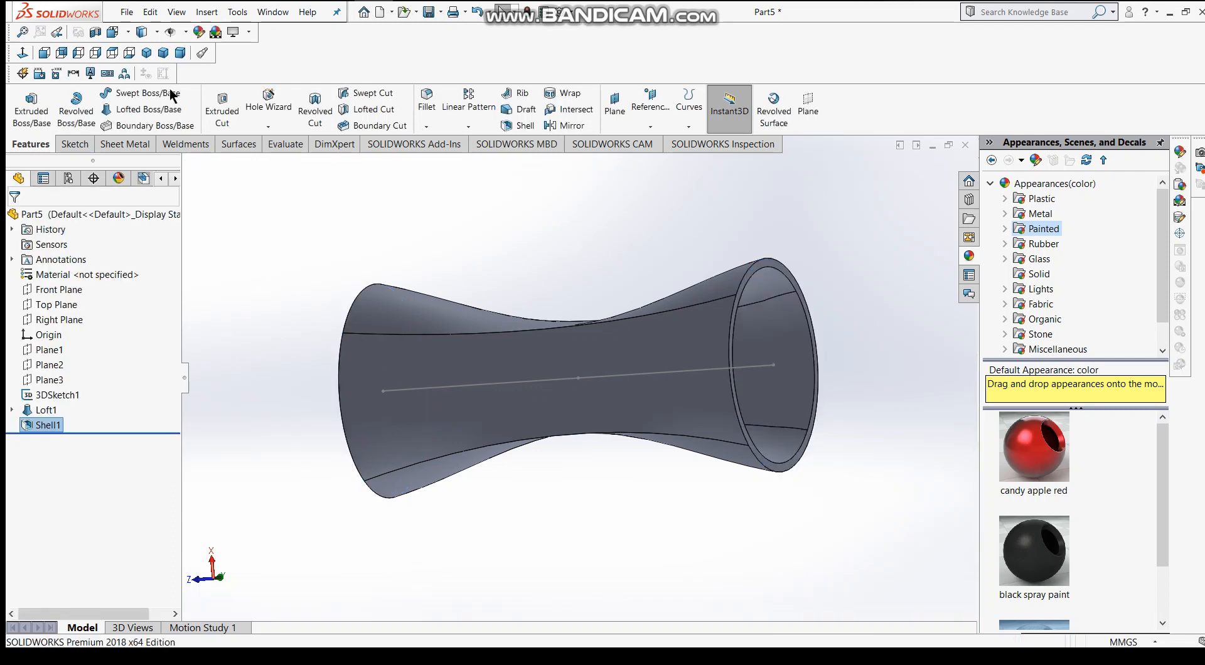
Step: Try a section view of the shelled part on the Front Plane with the cut direction reversed
click(94, 32)
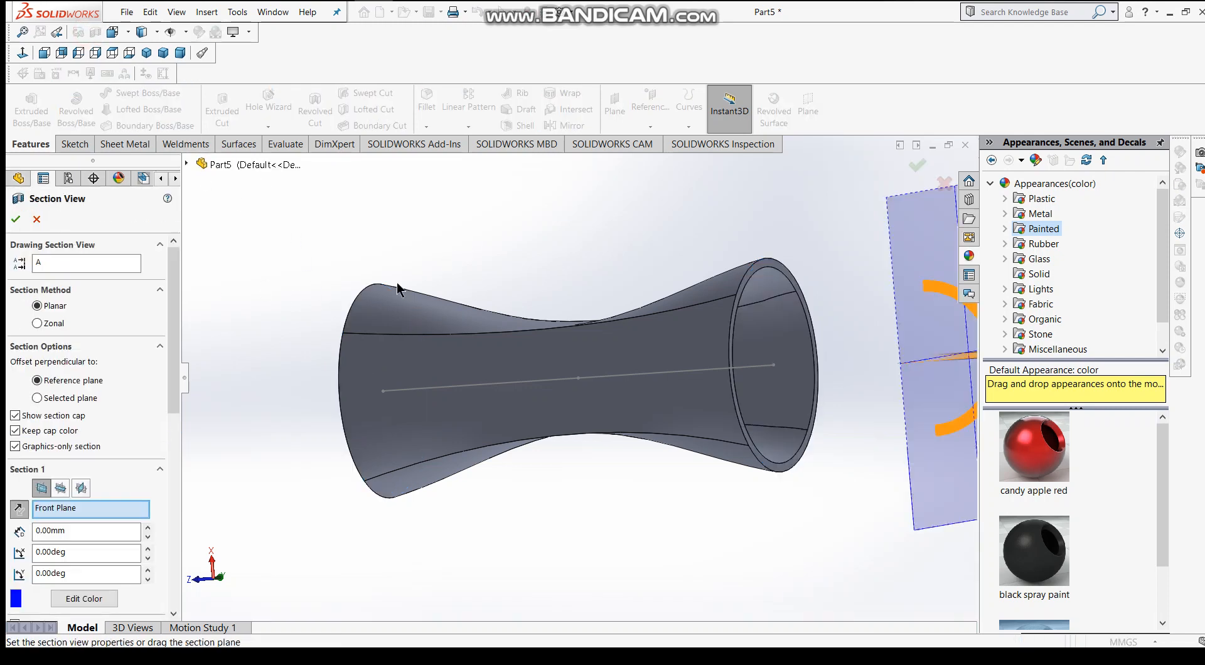
click(186, 164)
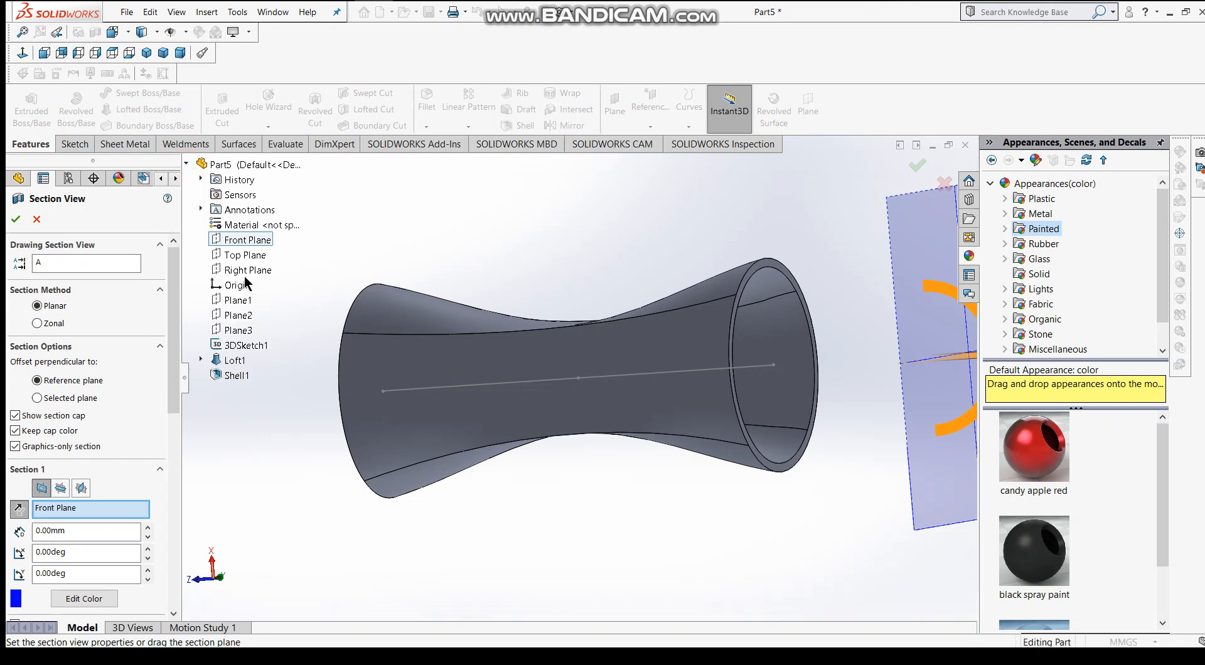
click(244, 240)
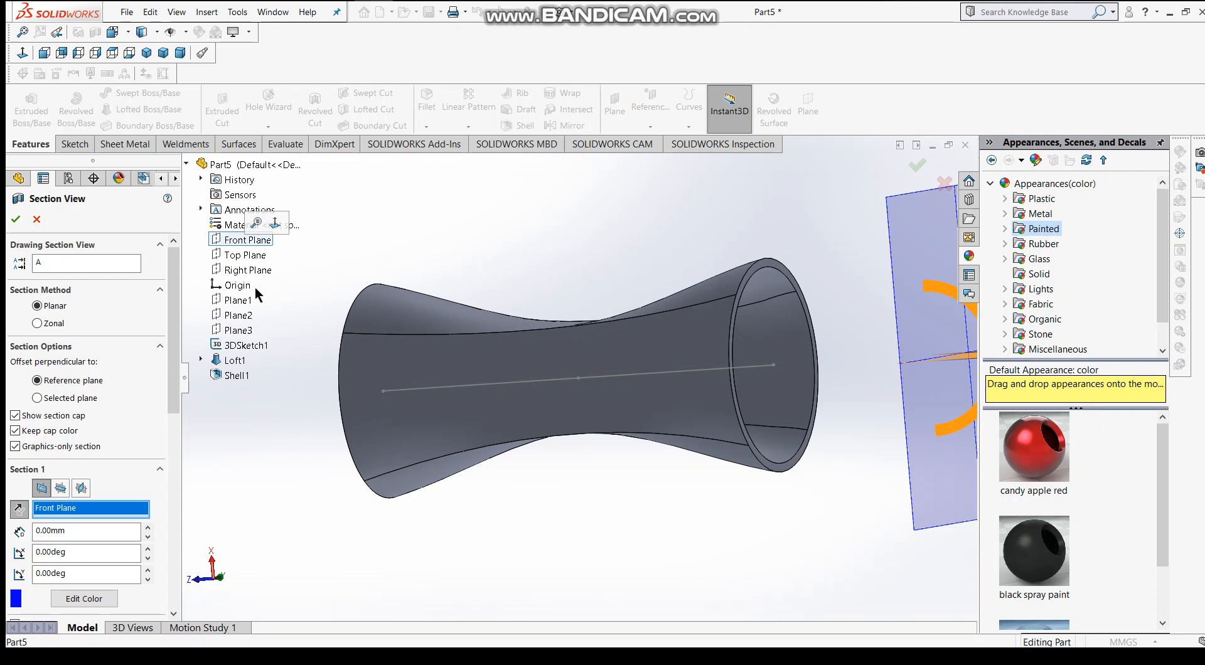
middle_drag(392, 488, 766, 318)
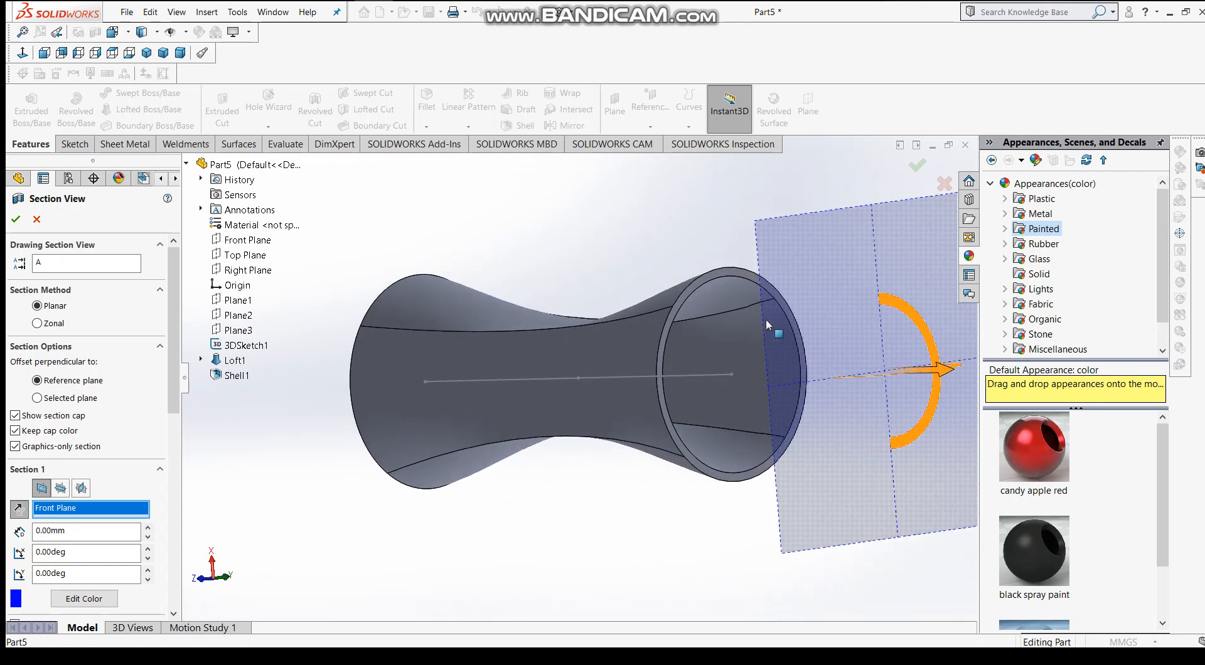
click(19, 509)
click(19, 510)
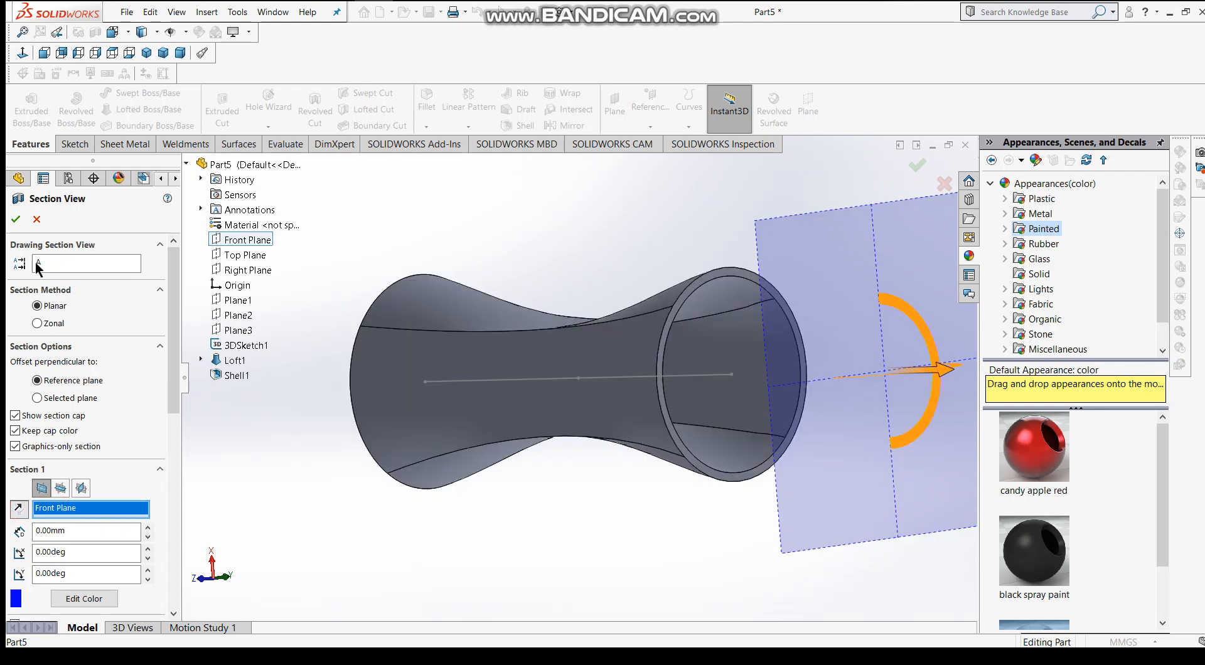
click(36, 220)
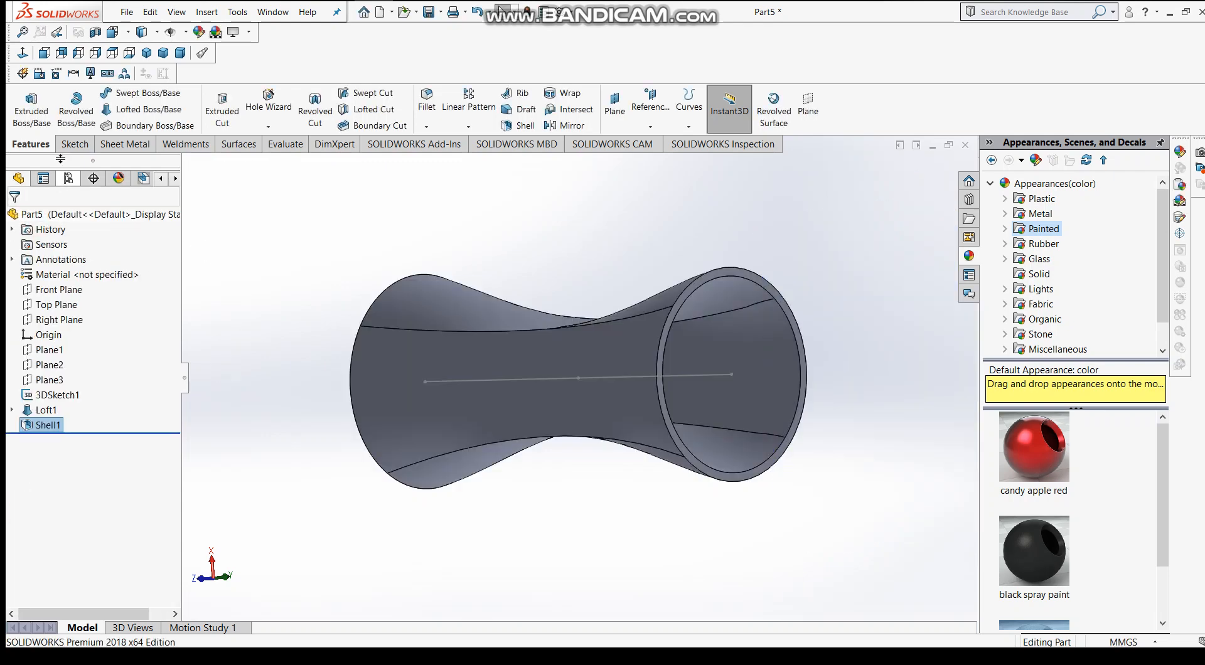
Step: Section the shelled part along the Top Plane to inspect the inside of its wall
click(51, 290)
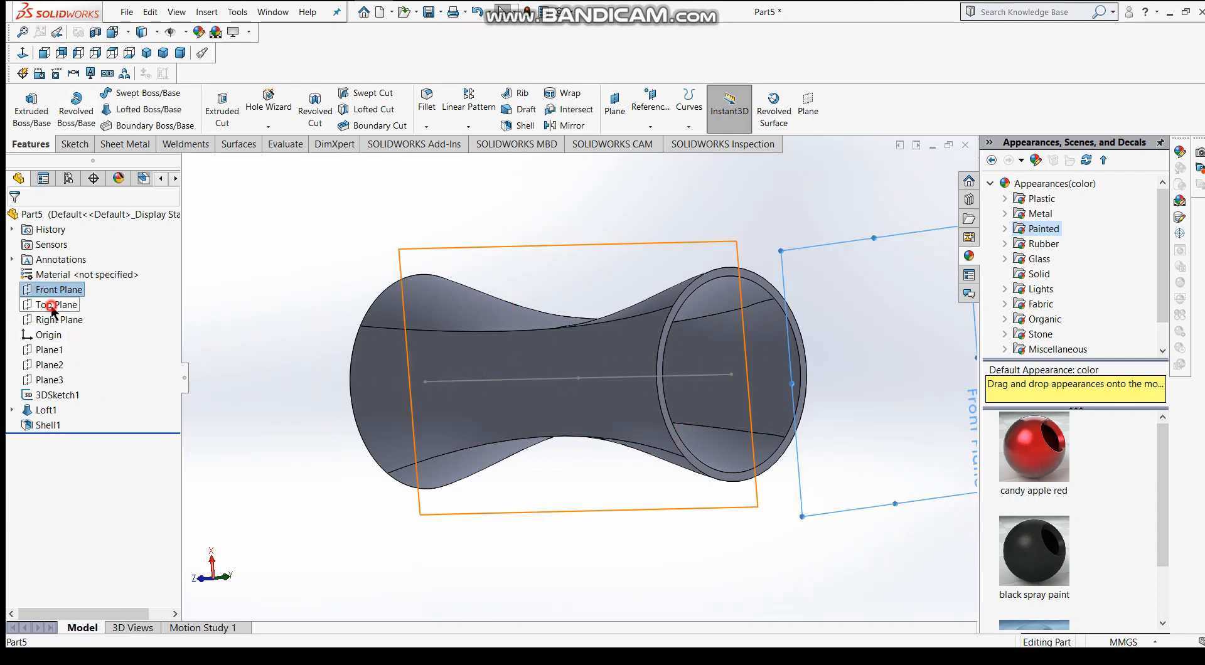
click(51, 305)
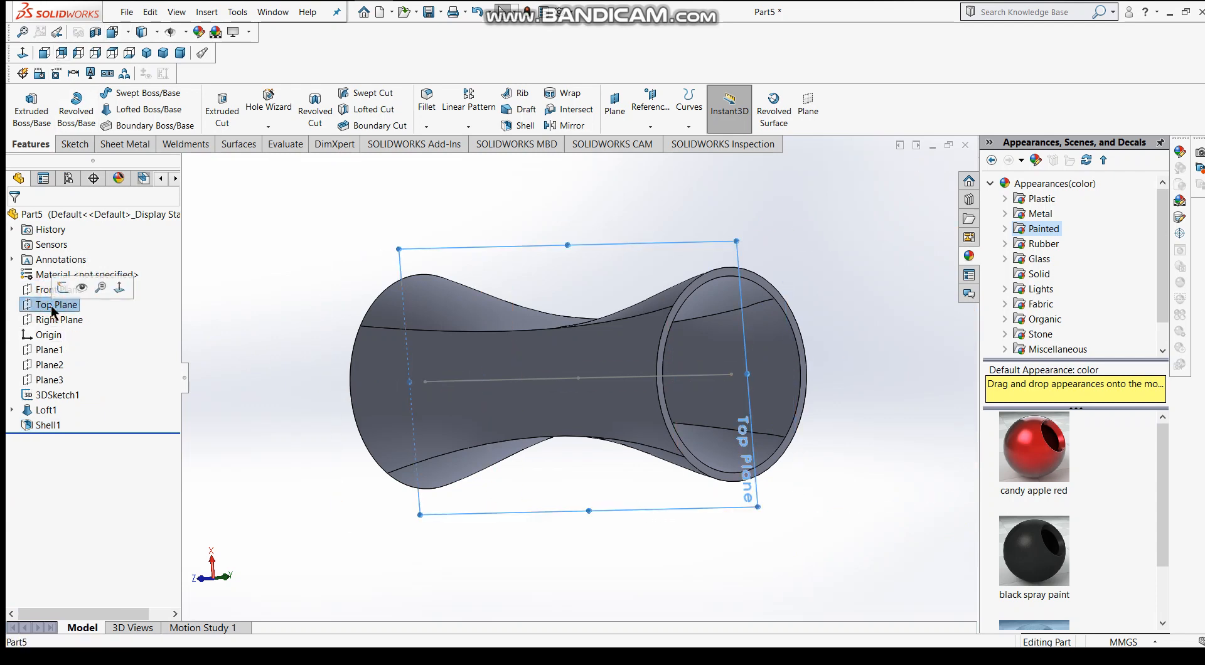
click(98, 53)
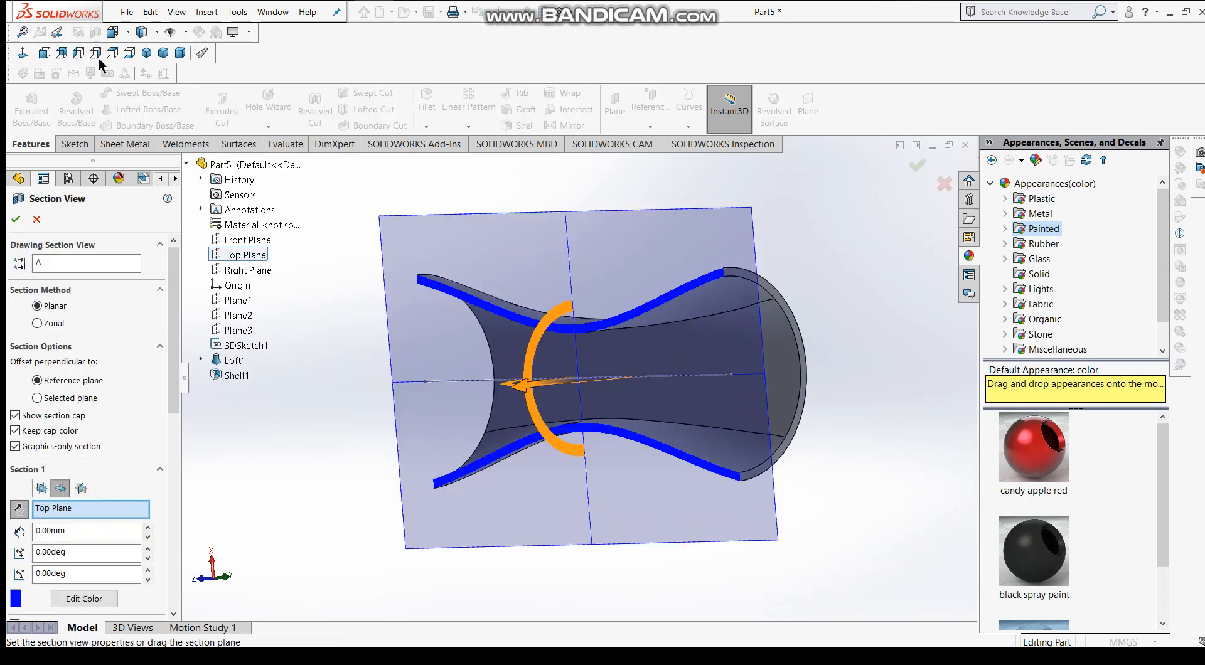
click(942, 183)
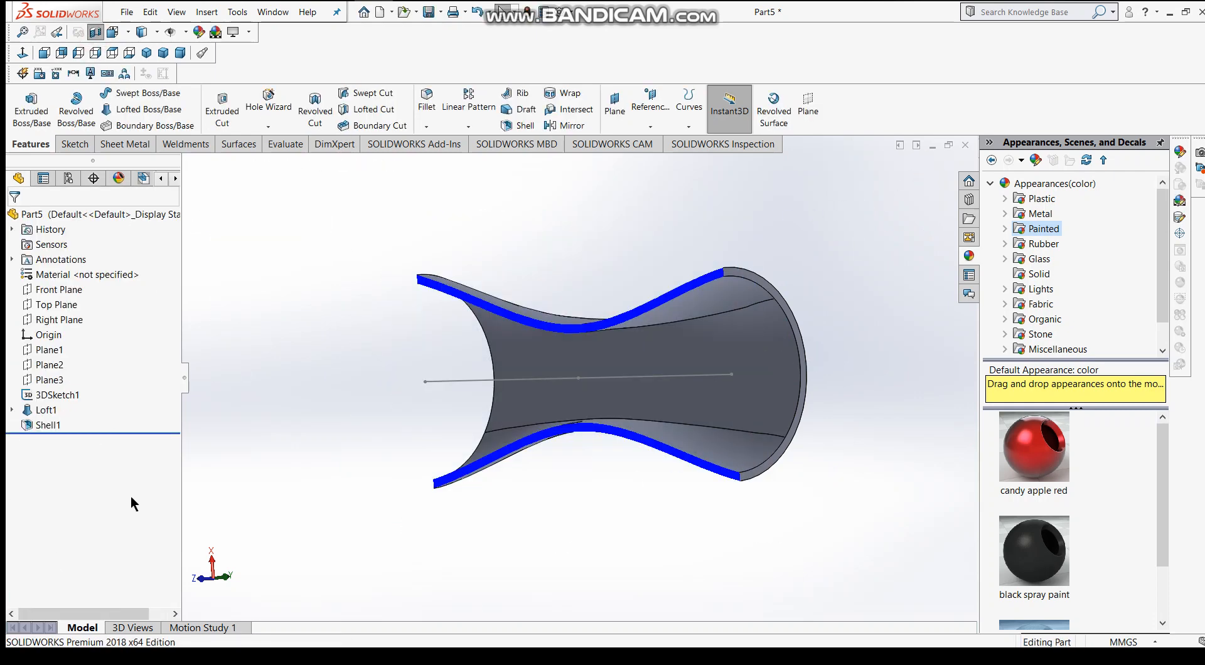
middle_drag(282, 471, 234, 396)
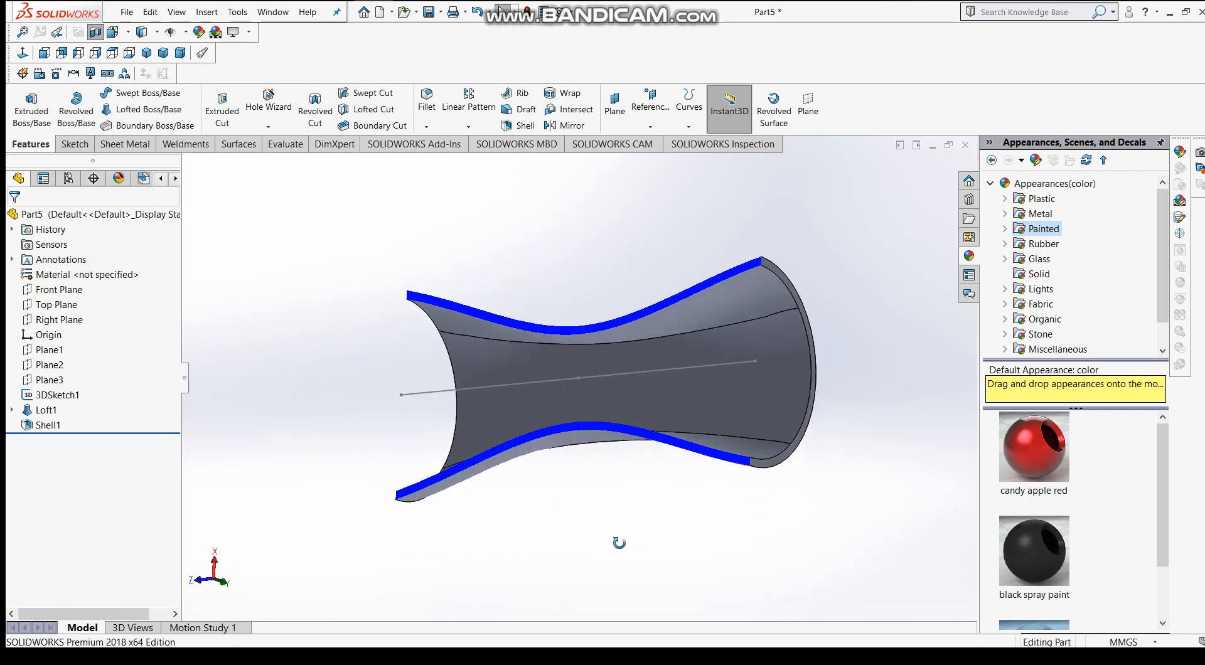
middle_drag(619, 543, 659, 586)
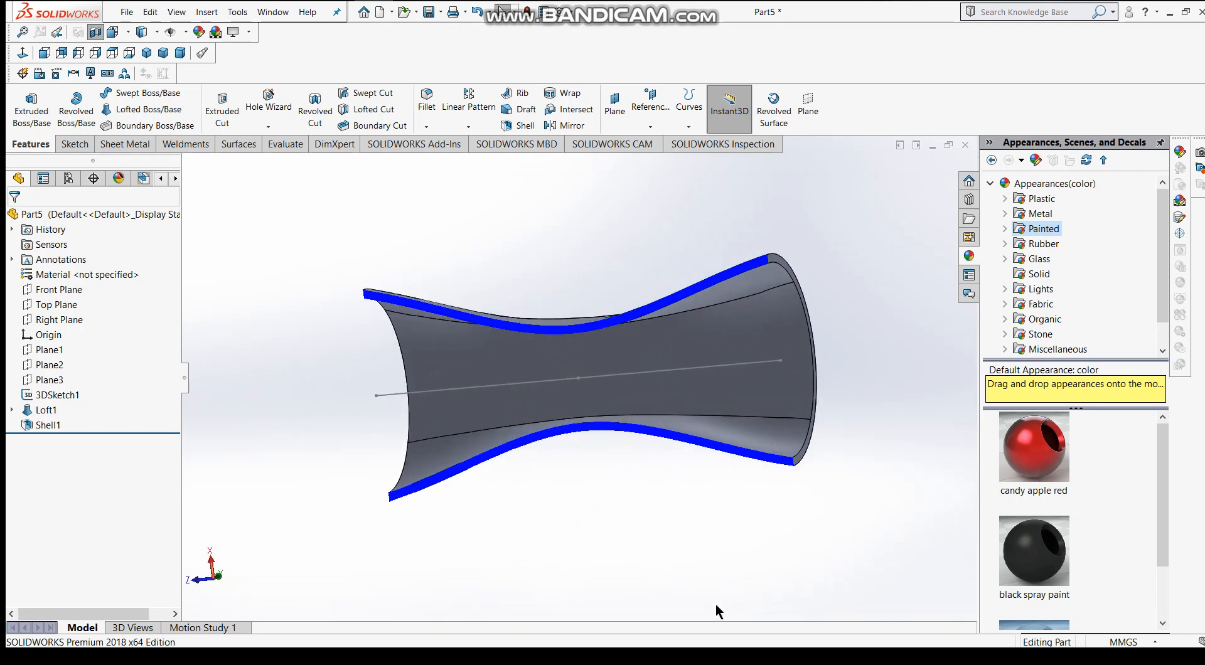